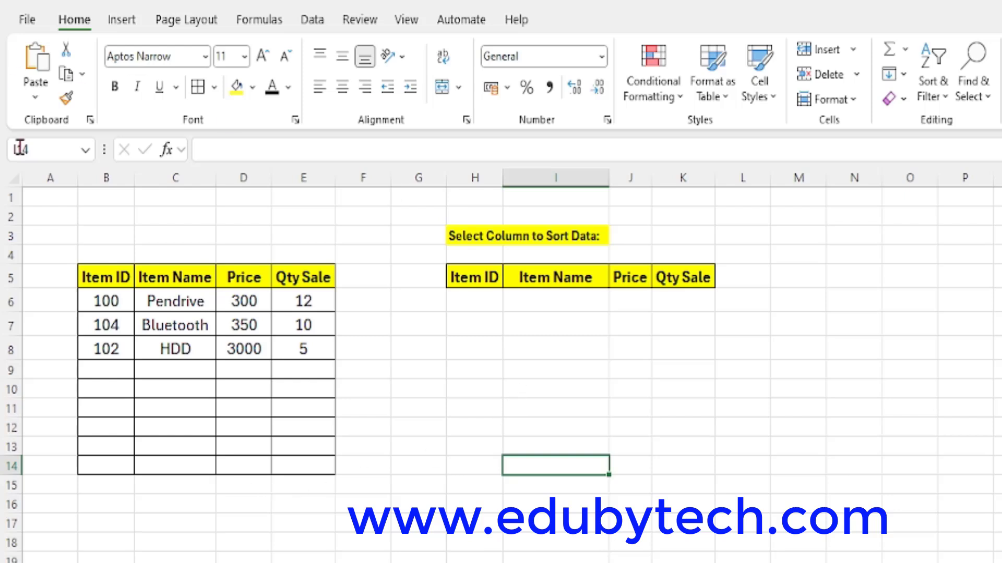
# Step: Examine the item table's four column headers and the Item ID, Item Name, Price and Qty Sale entries beneath them
pyautogui.click(106, 280)
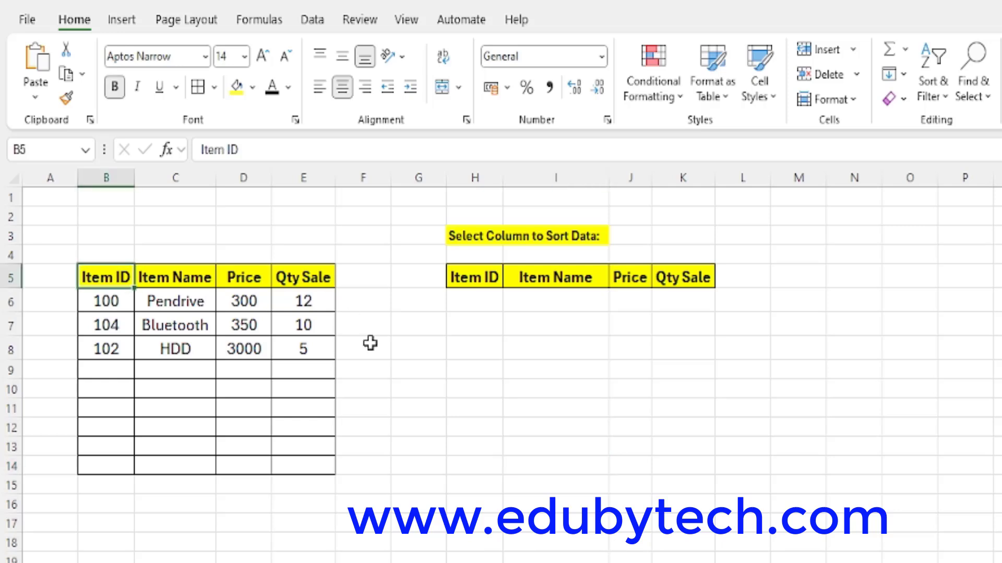
pyautogui.click(179, 279)
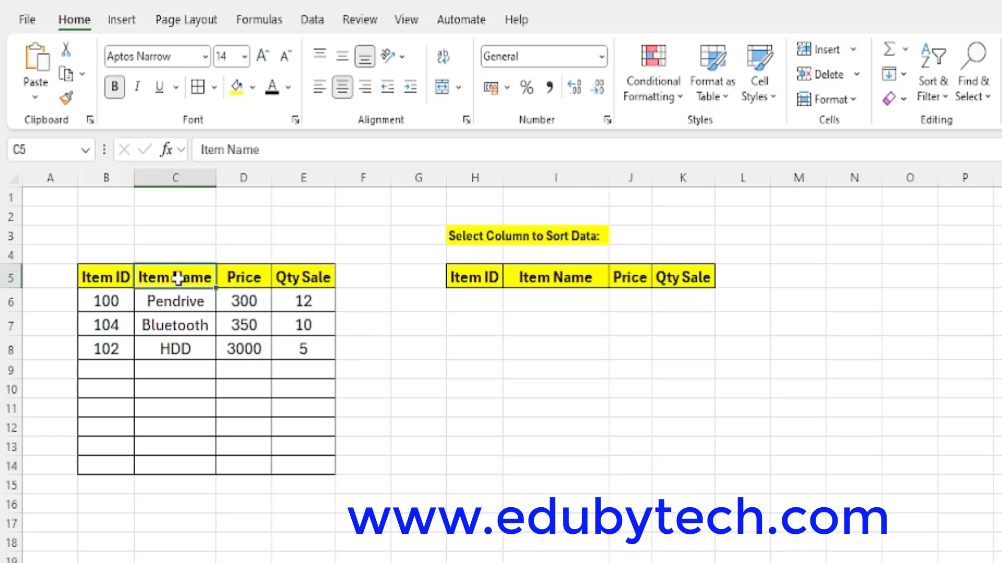
pyautogui.click(252, 278)
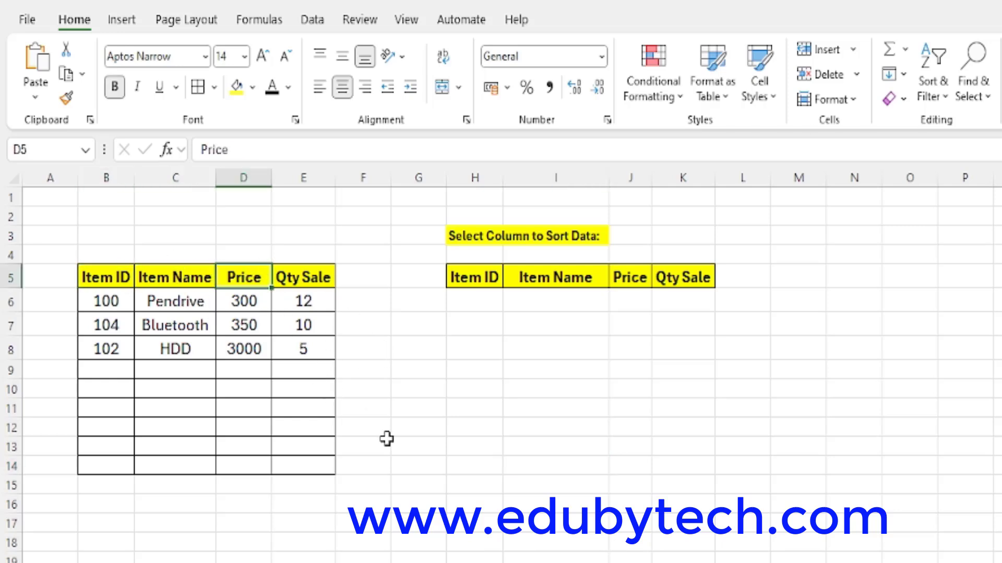
pyautogui.click(315, 284)
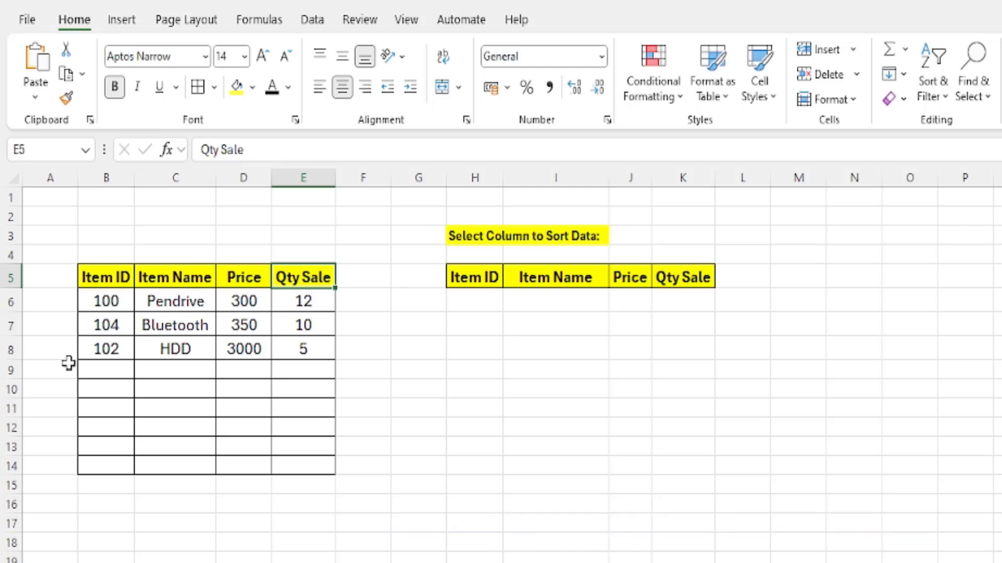
pyautogui.moveTo(88, 300); pyautogui.dragTo(107, 370)
pyautogui.moveTo(253, 298); pyautogui.dragTo(313, 353)
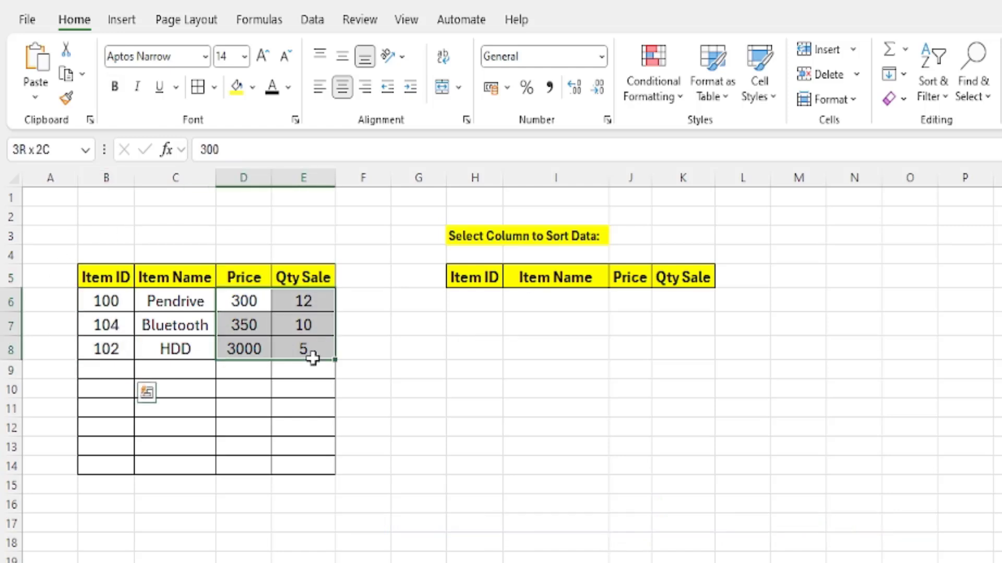
pyautogui.click(429, 455)
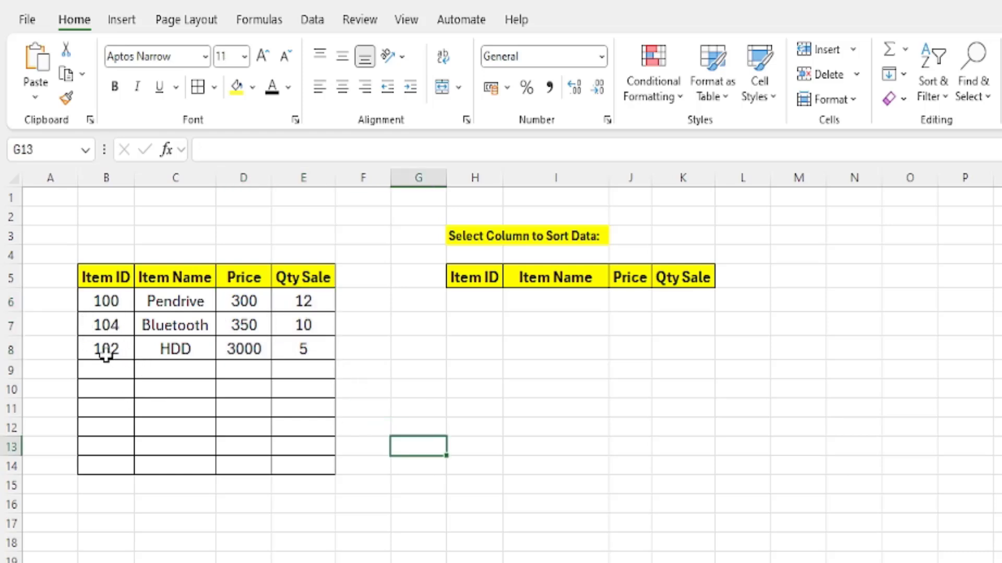
pyautogui.click(105, 304)
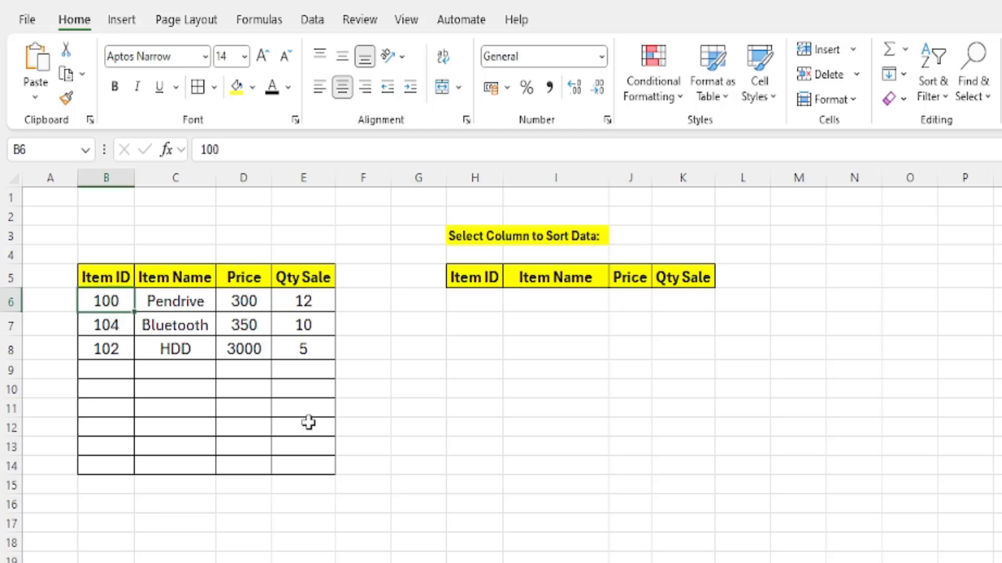
pyautogui.click(111, 351)
pyautogui.click(107, 324)
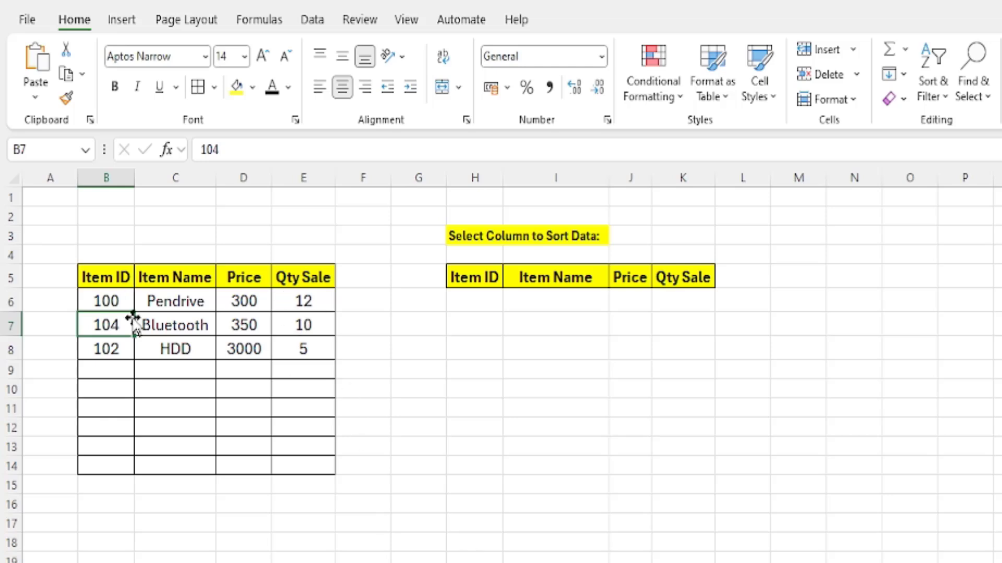
pyautogui.moveTo(186, 303); pyautogui.dragTo(189, 362)
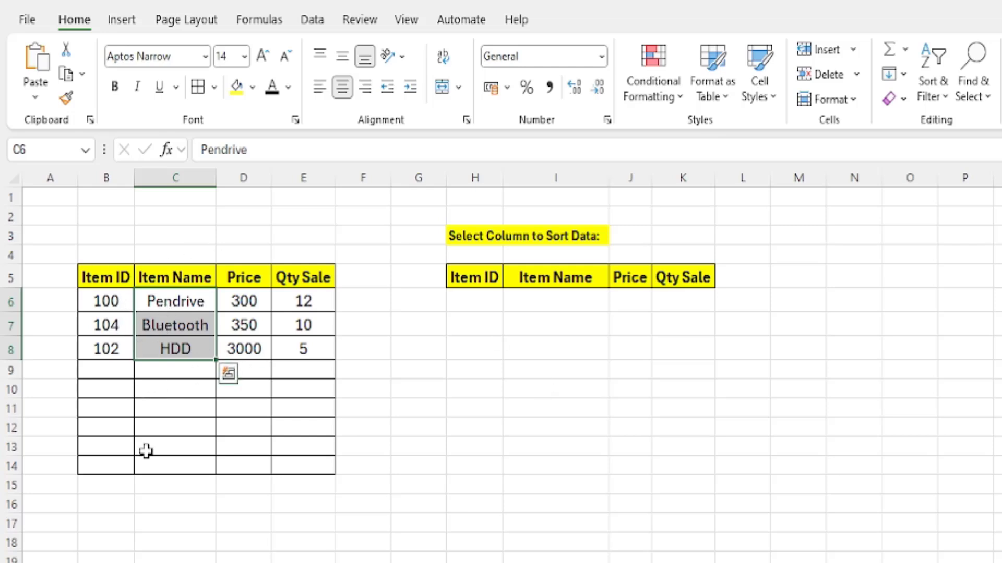
pyautogui.rightClick(127, 562)
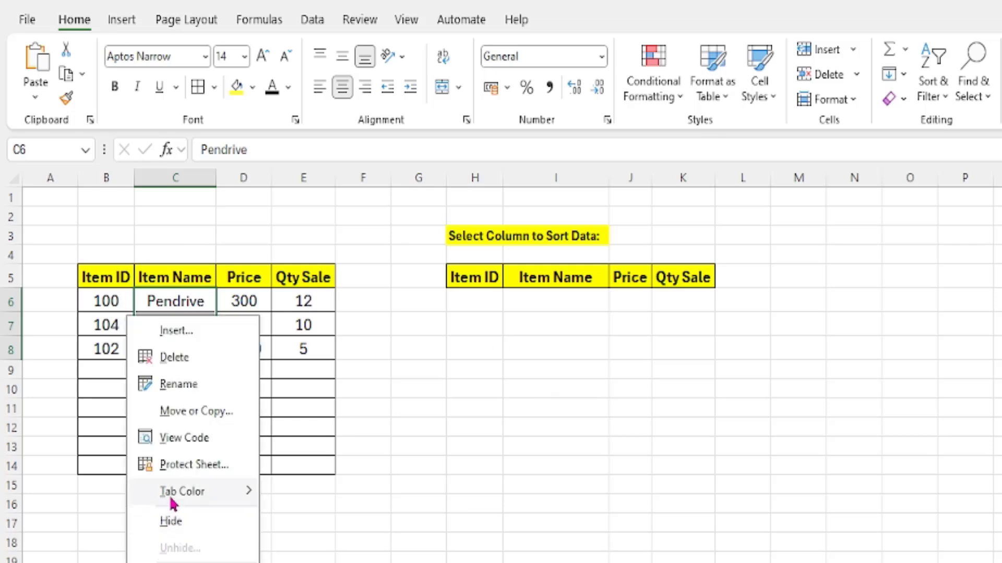
pyautogui.click(193, 414)
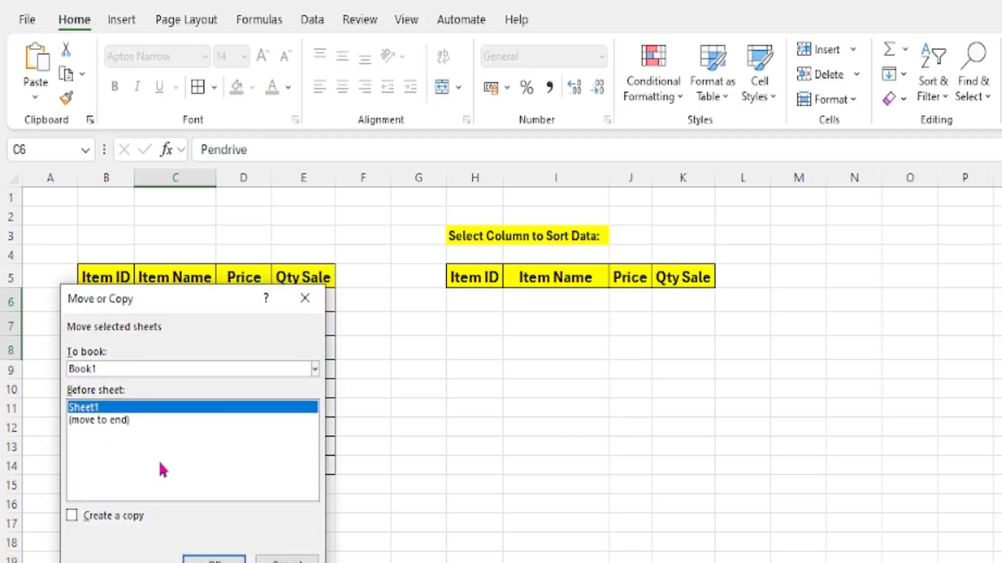
pyautogui.click(287, 559)
# Step: Add a new sheet and copy the header row B5:E5 of the item table into it, starting at cell B4
pyautogui.click(175, 562)
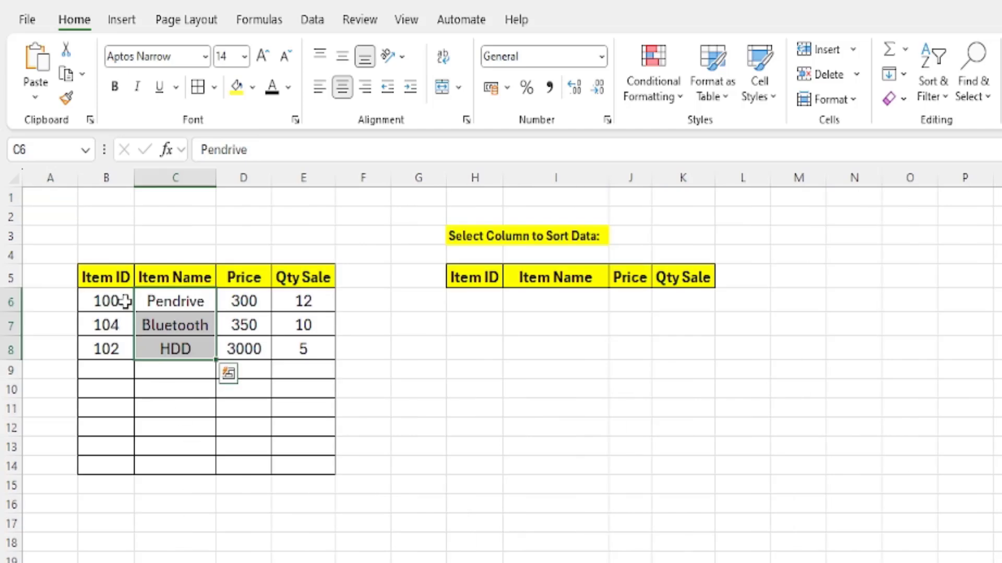
pyautogui.moveTo(100, 276); pyautogui.dragTo(319, 277)
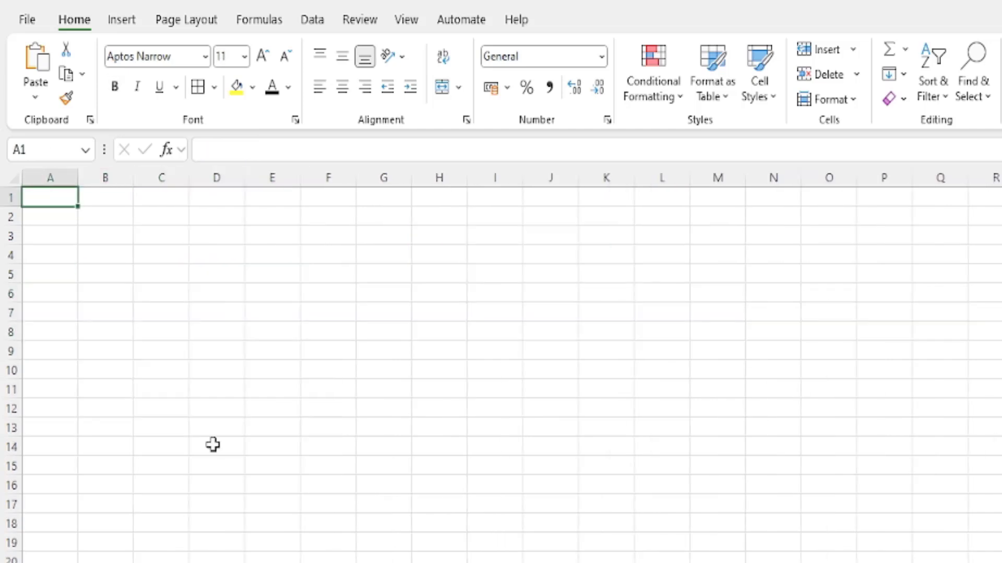
pyautogui.click(99, 253)
pyautogui.hotkey('ctrl', 'v')
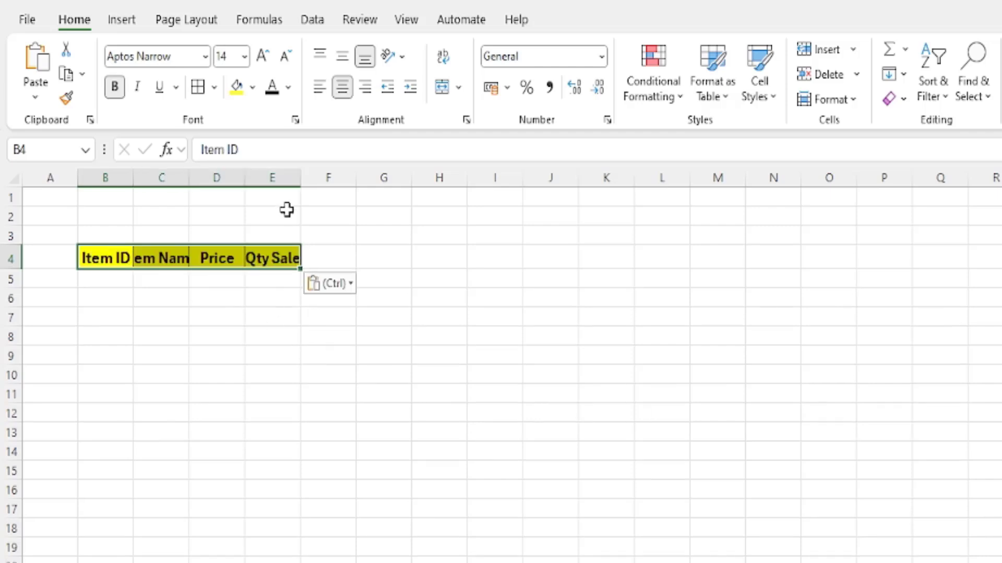
# Step: Autofit the widths of columns B to E to the copied headers on the new sheet
pyautogui.doubleClick(300, 177)
pyautogui.doubleClick(243, 177)
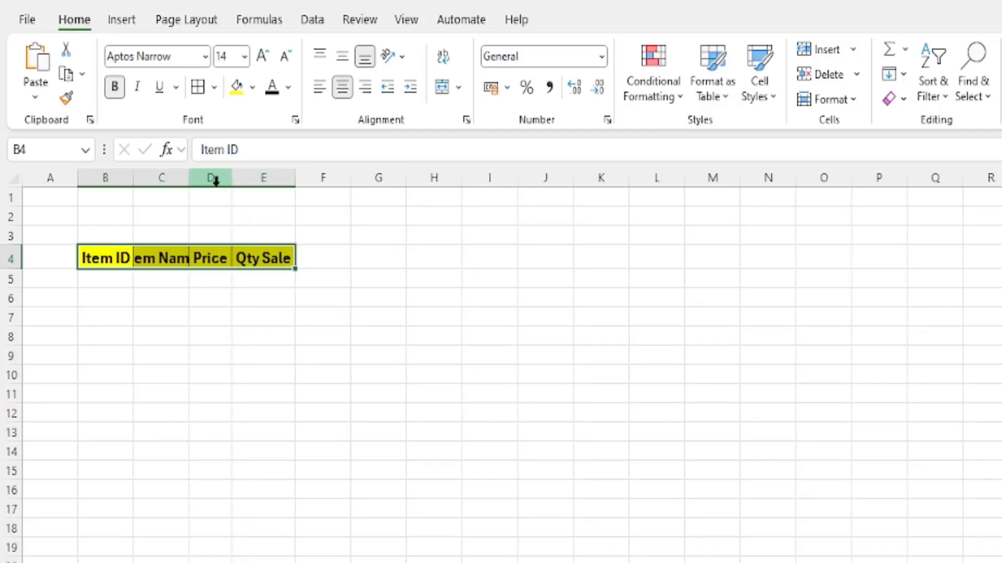
pyautogui.doubleClick(188, 178)
pyautogui.doubleClick(133, 179)
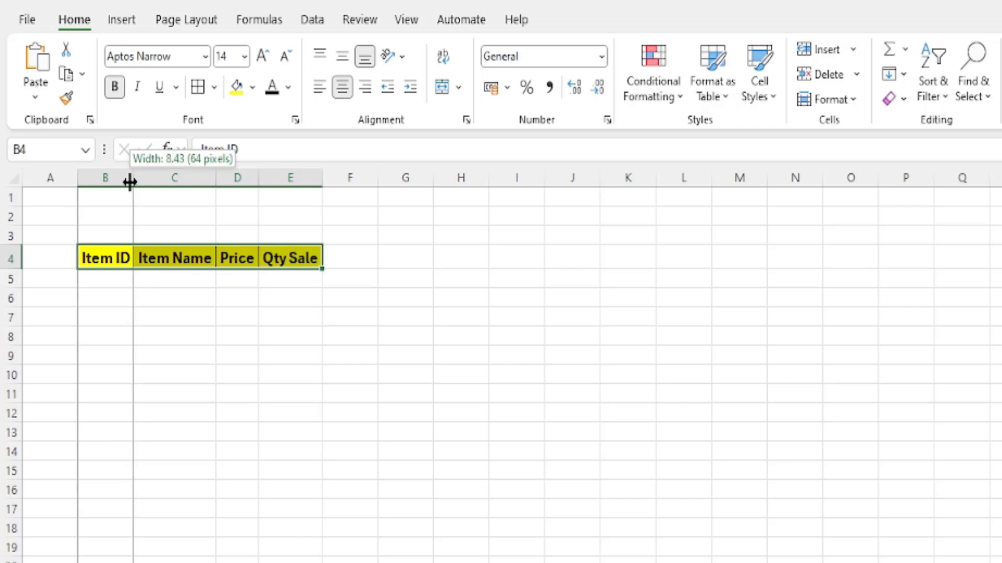
# Step: Convert range B4:E5 into a table, with the first row used as headers
pyautogui.hotkey('shift', 'Down')
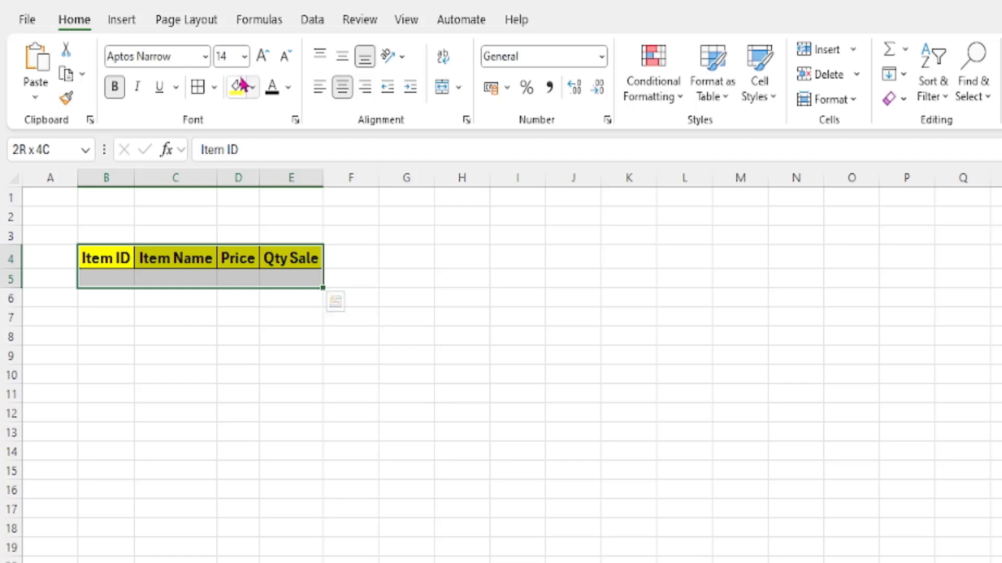
pyautogui.click(121, 22)
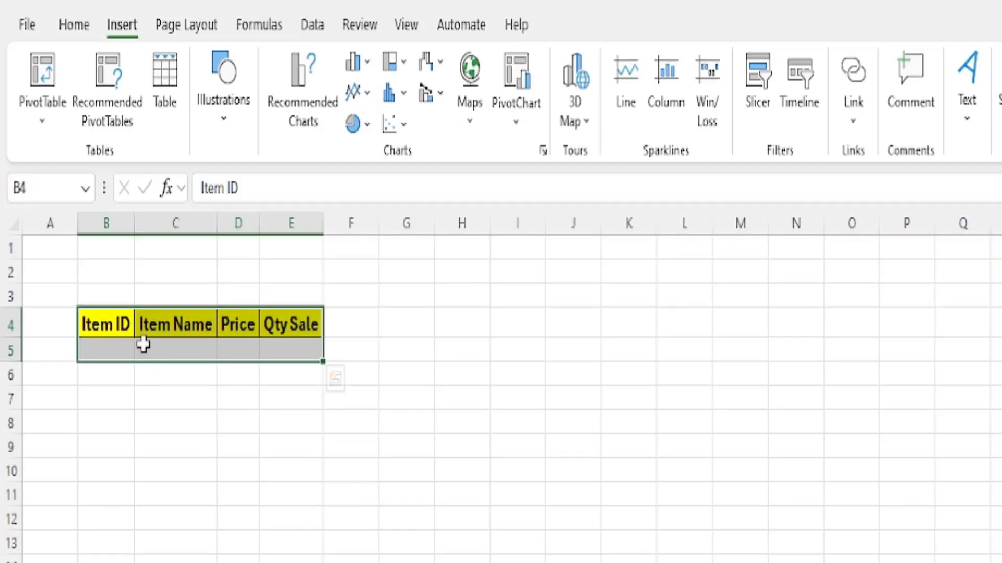
pyautogui.click(172, 130)
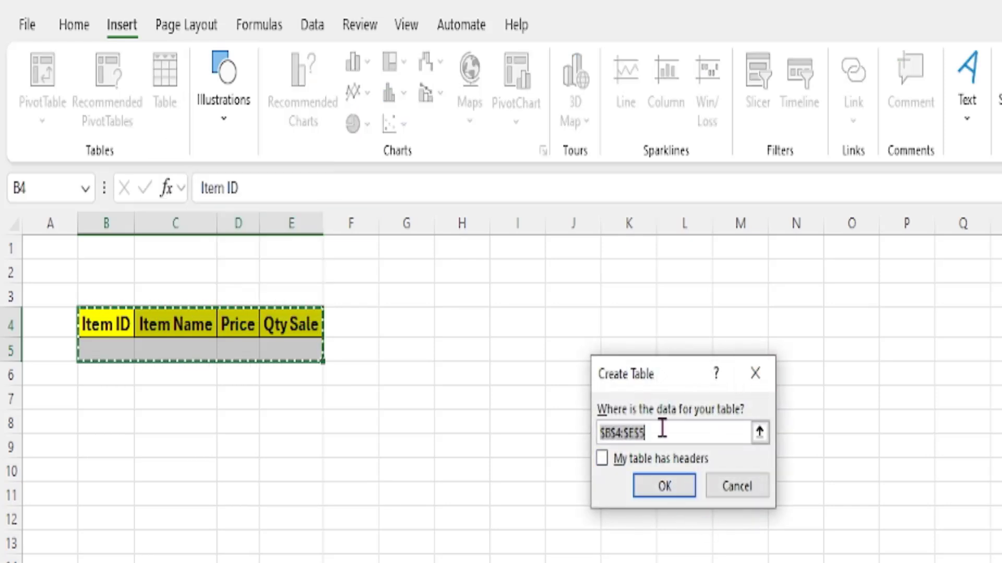
pyautogui.moveTo(673, 371); pyautogui.dragTo(437, 312)
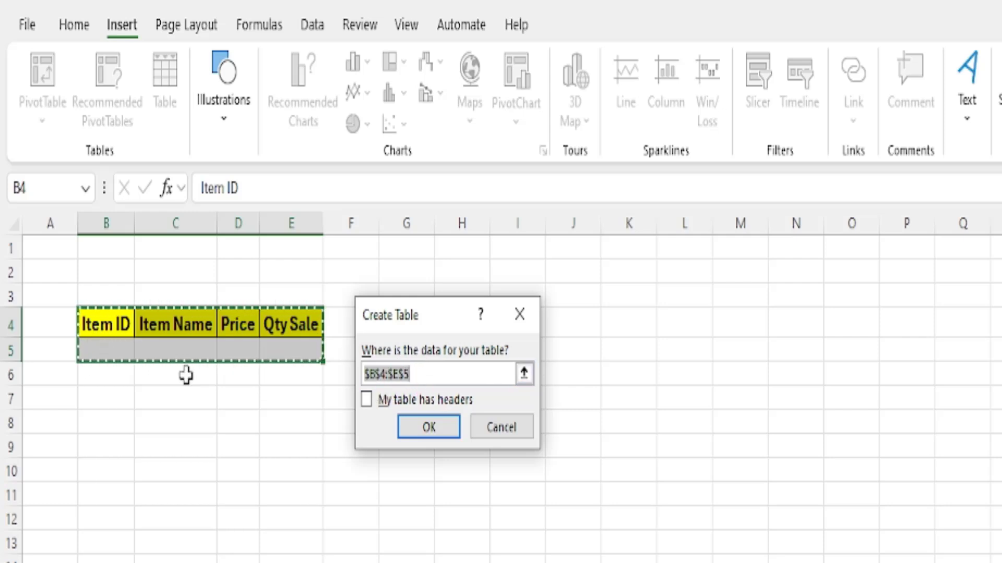
pyautogui.click(366, 412)
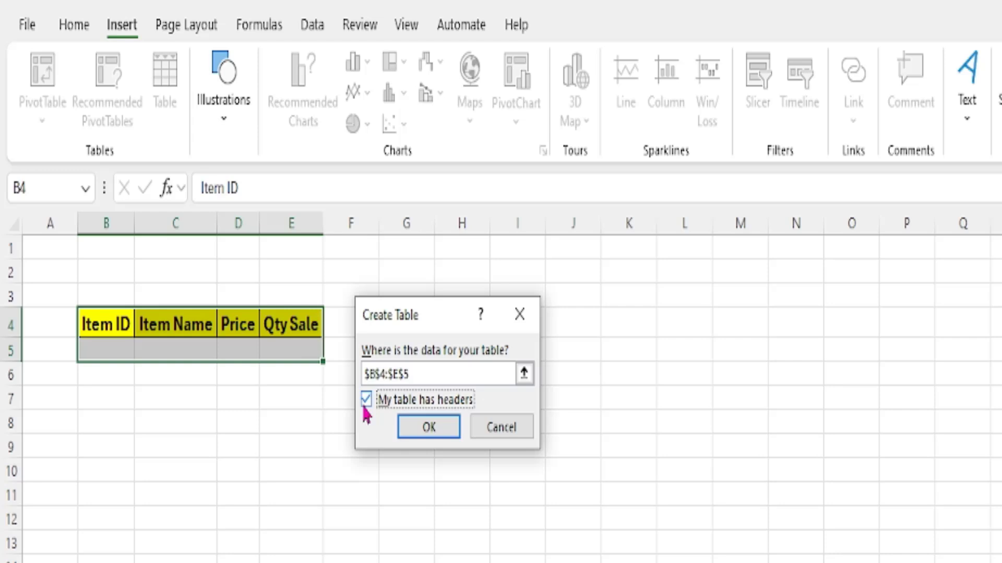
pyautogui.click(446, 433)
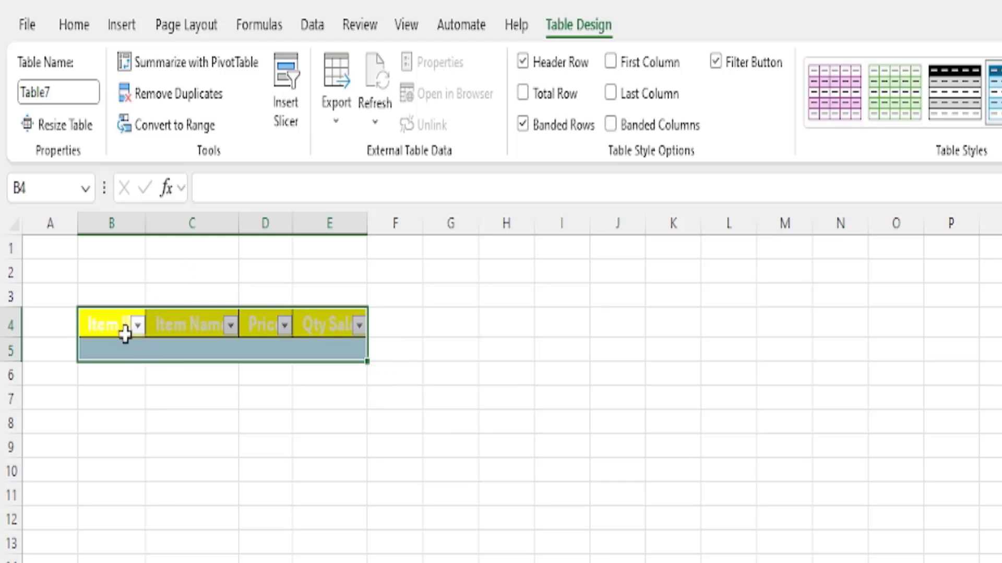
# Step: Set the font colour of the table's header row B4:E4 to black and view the table's name setting
pyautogui.moveTo(95, 323); pyautogui.dragTo(335, 331)
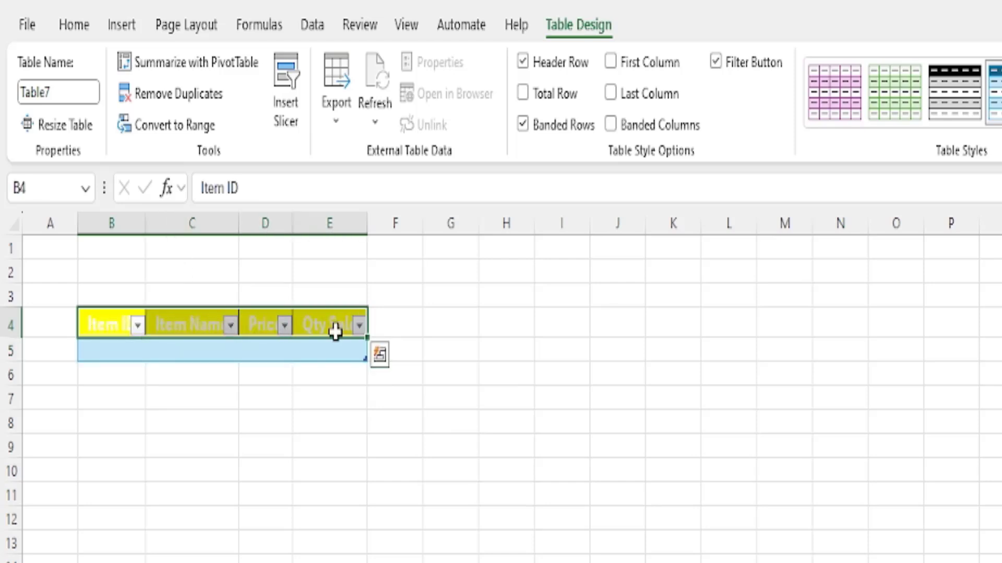
pyautogui.click(68, 26)
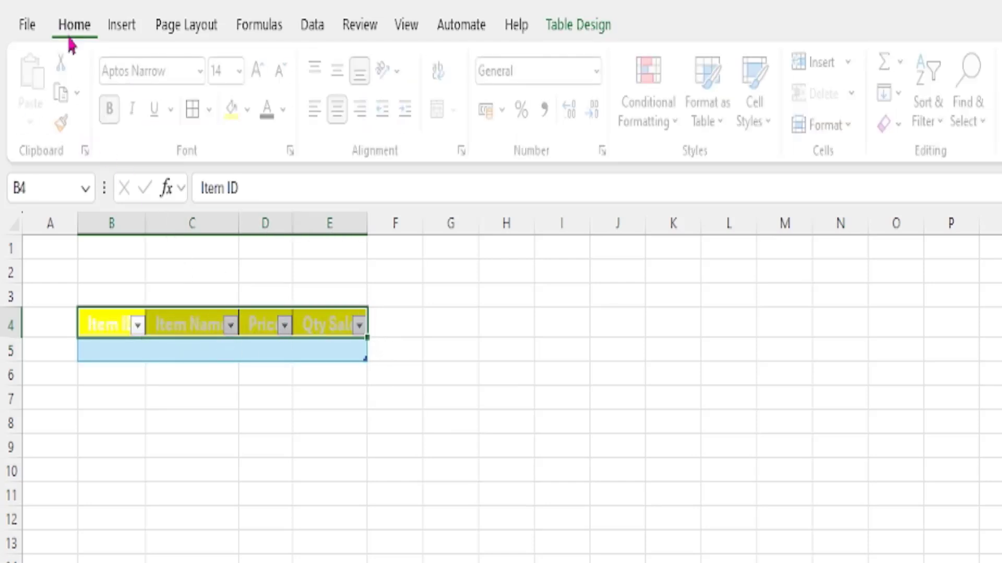
pyautogui.click(272, 110)
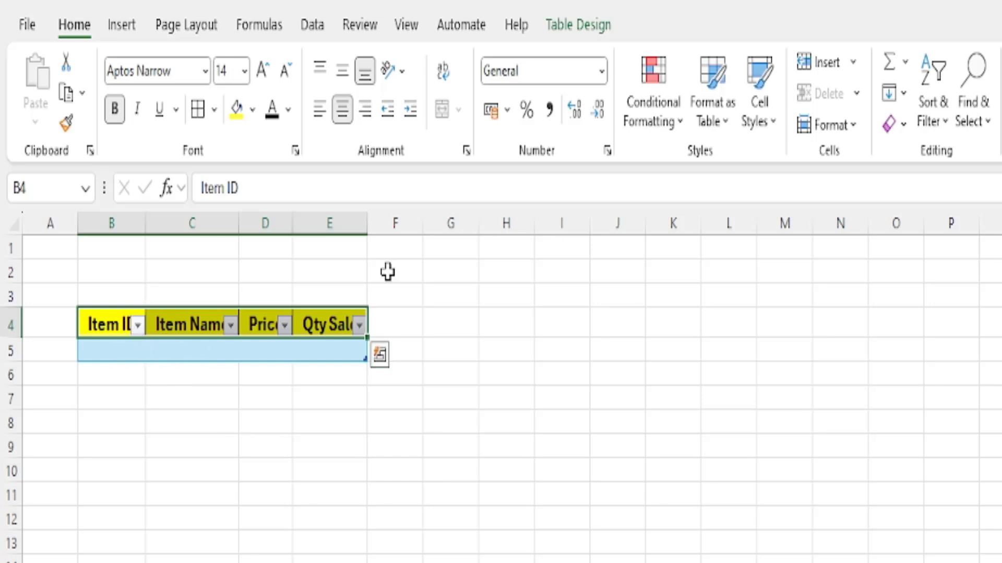
pyautogui.click(575, 31)
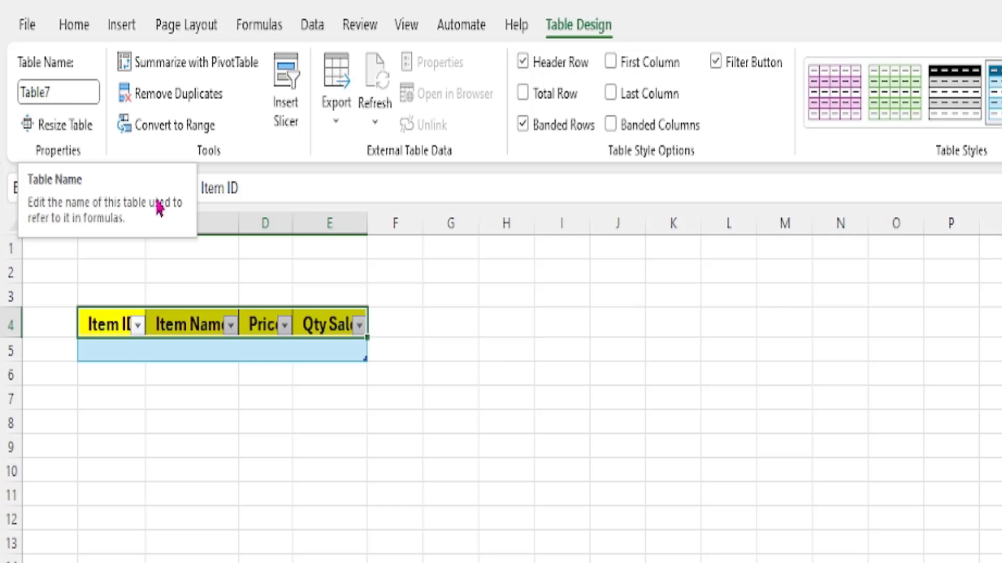
pyautogui.click(279, 478)
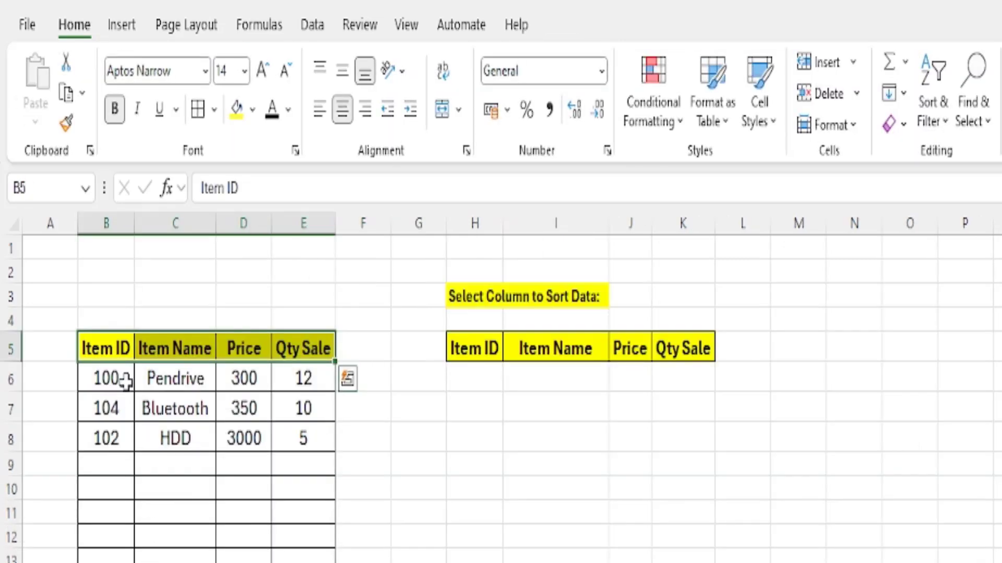
# Step: Copy the Pendrive and Bluetooth records from the original sheet into the new table, starting at cell B5
pyautogui.moveTo(108, 380); pyautogui.dragTo(305, 407)
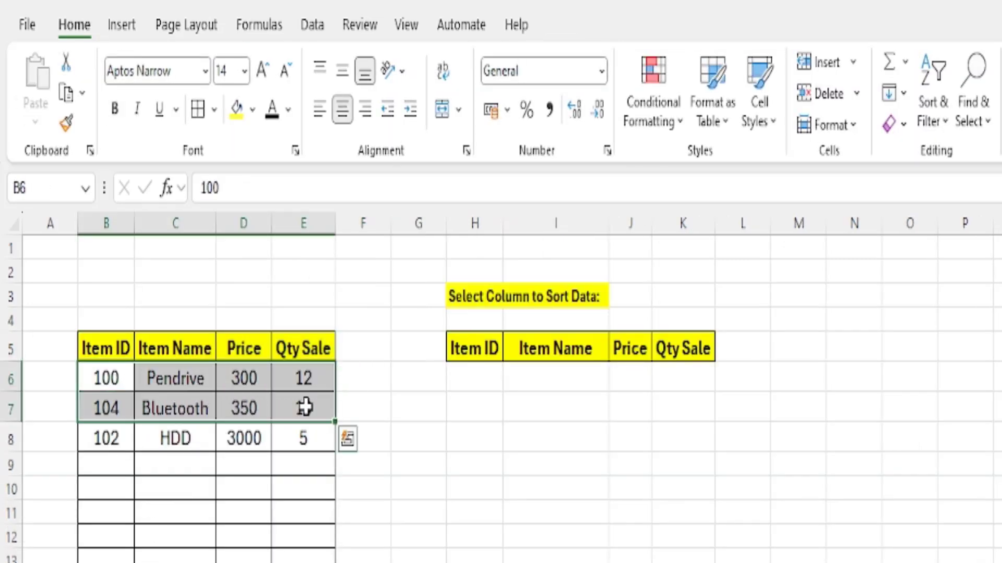
pyautogui.hotkey('ctrl', 'c')
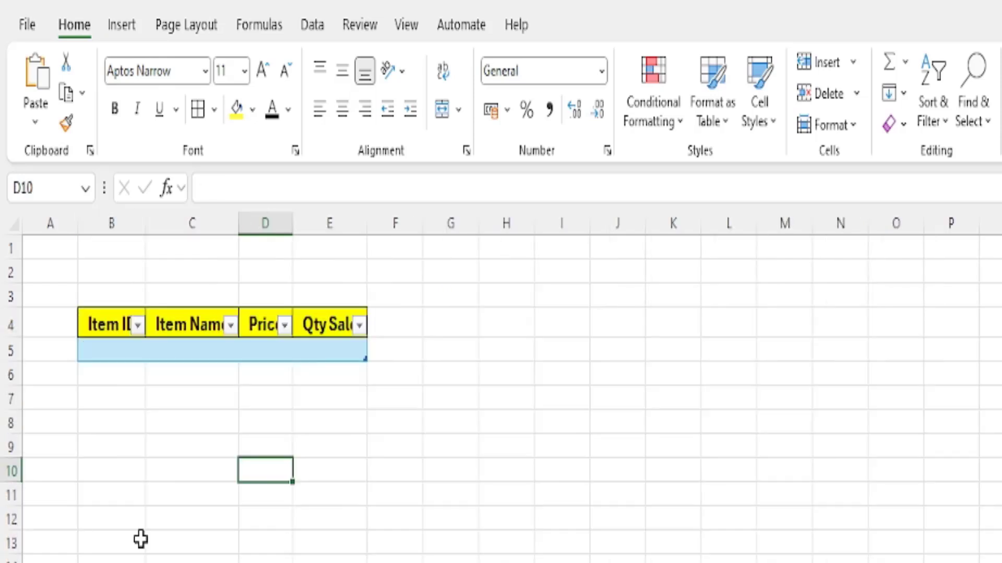
pyautogui.click(108, 347)
pyautogui.hotkey('ctrl', 'v')
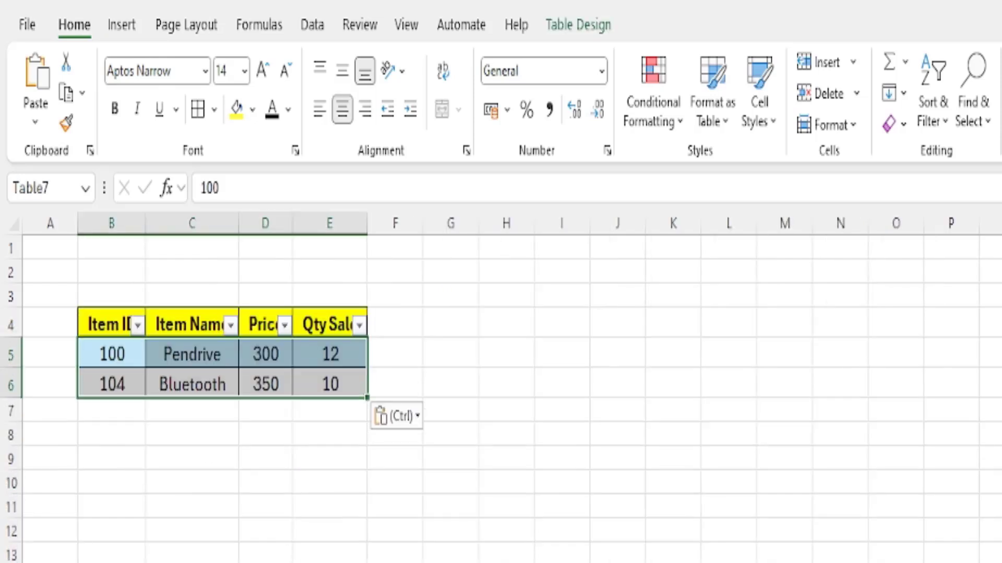
pyautogui.click(318, 498)
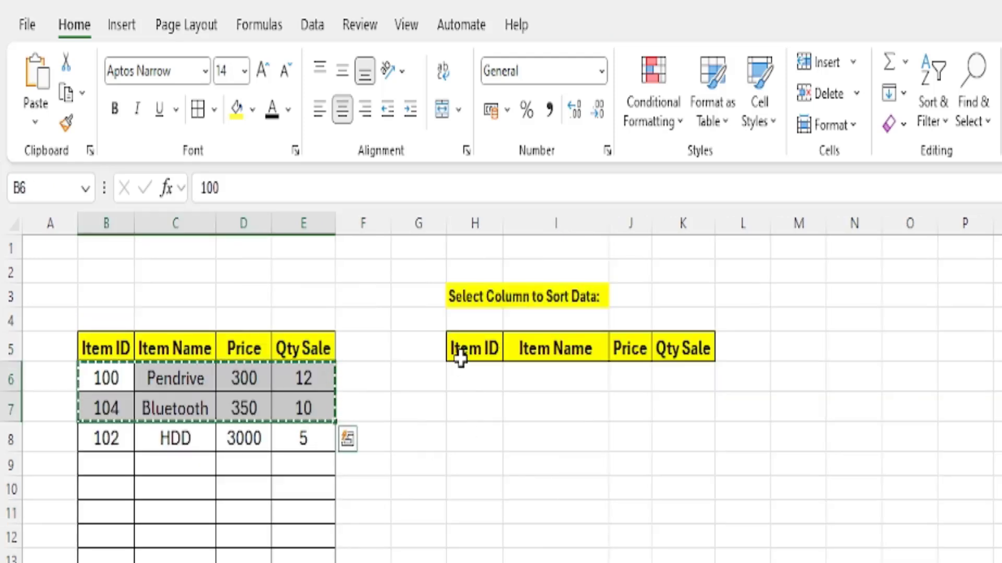
# Step: Copy the output header row H5:K5 from the original sheet to the new sheet, starting at cell G4
pyautogui.moveTo(459, 353); pyautogui.dragTo(702, 350)
pyautogui.hotkey('ctrl', 'c')
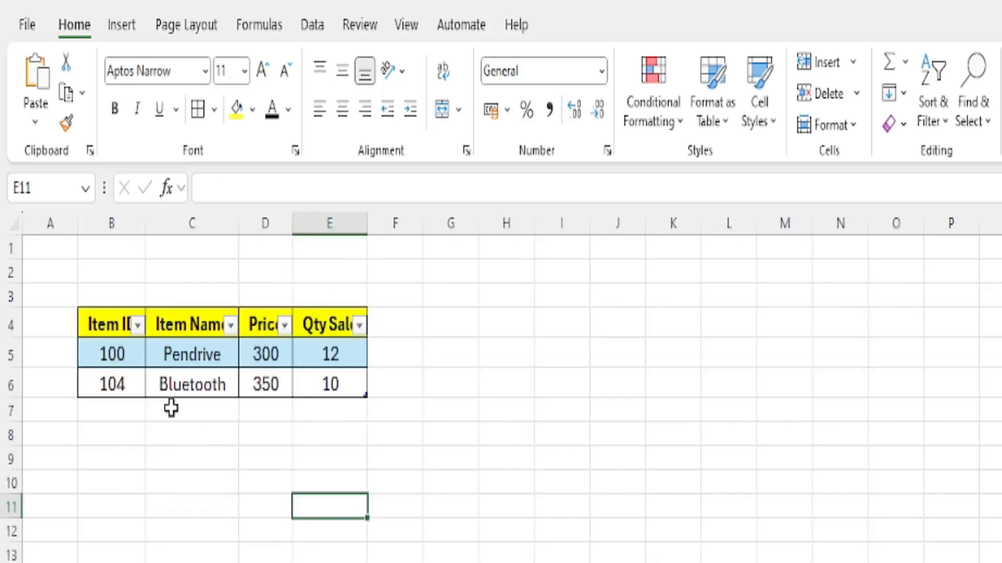
pyautogui.click(464, 326)
pyautogui.hotkey('ctrl', 'v')
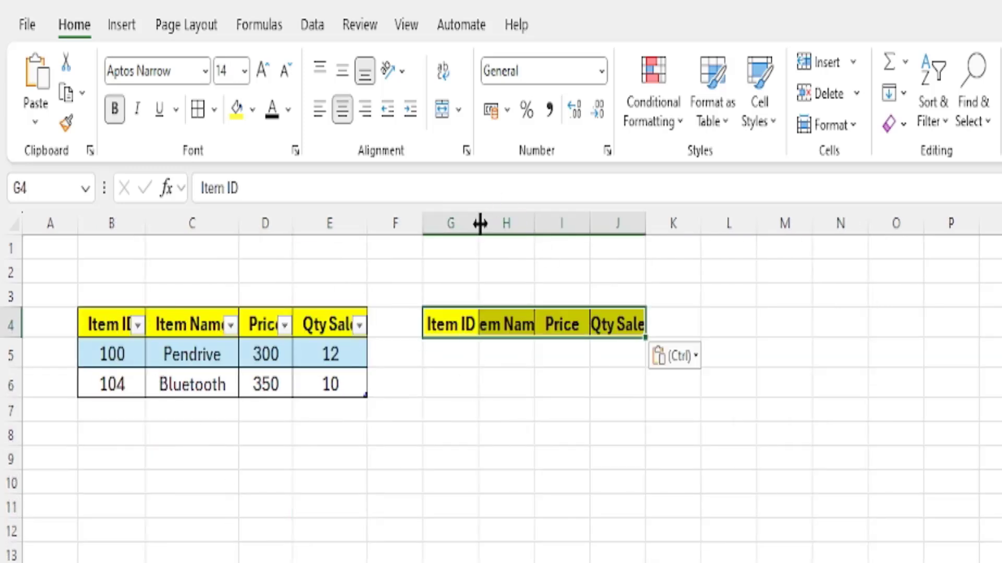
# Step: Autofit the widths of columns H, I and J to the Item Name, Price and Qty Sale headers
pyautogui.doubleClick(536, 226)
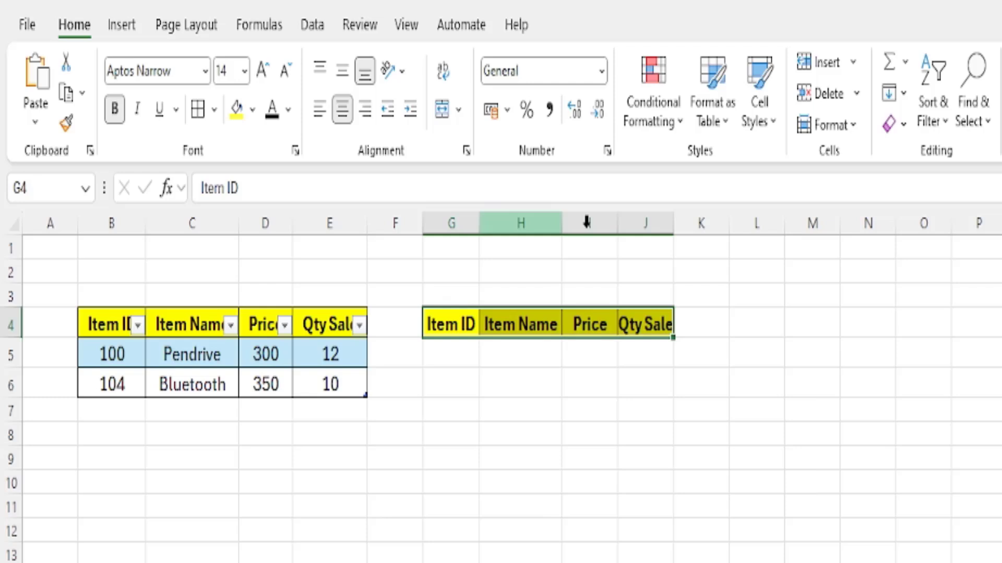
pyautogui.doubleClick(673, 223)
pyautogui.doubleClick(612, 234)
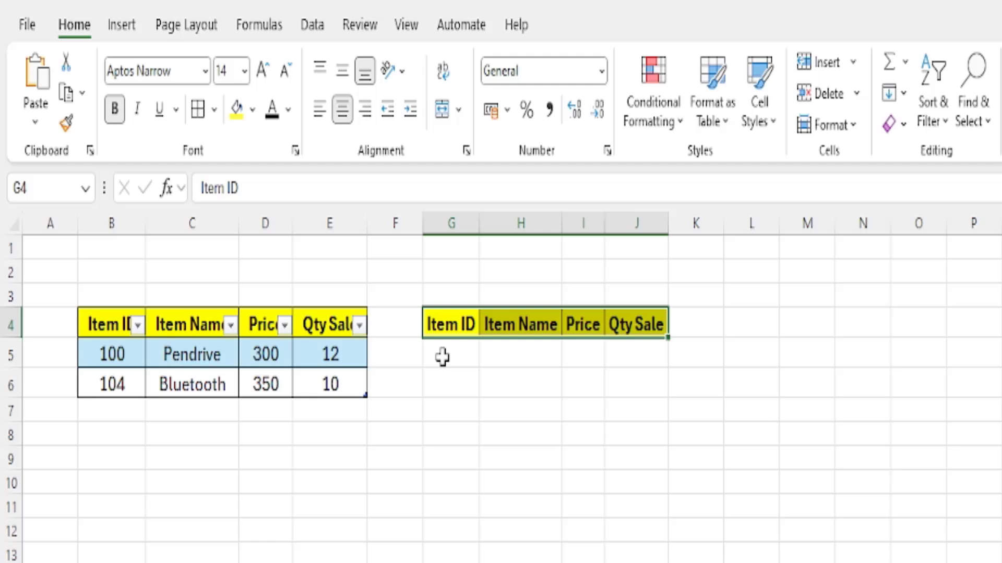
# Step: Set the font size to 14 for the empty cells in columns G to J below the output header
pyautogui.moveTo(443, 357); pyautogui.dragTo(647, 553)
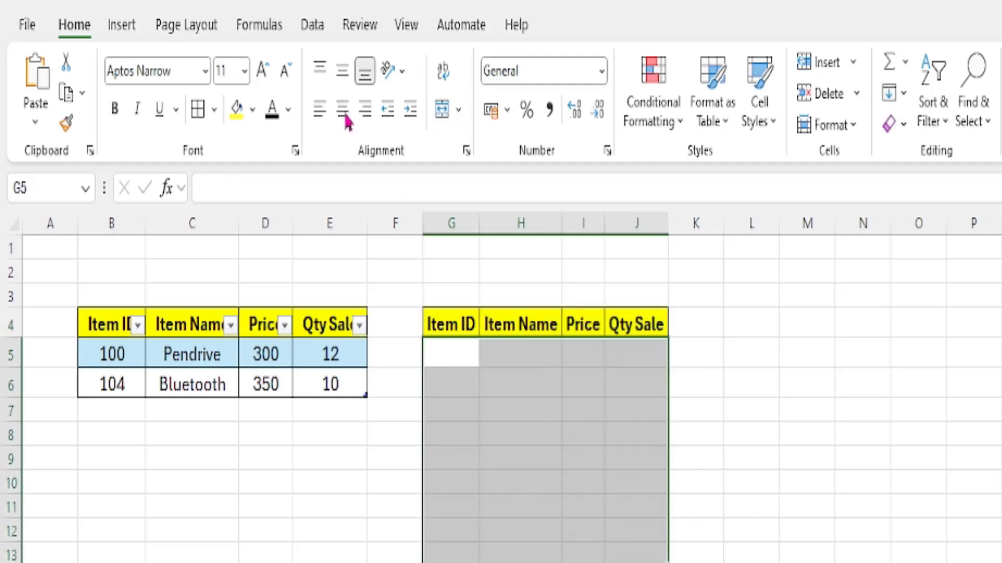
pyautogui.click(226, 71)
pyautogui.write('10')
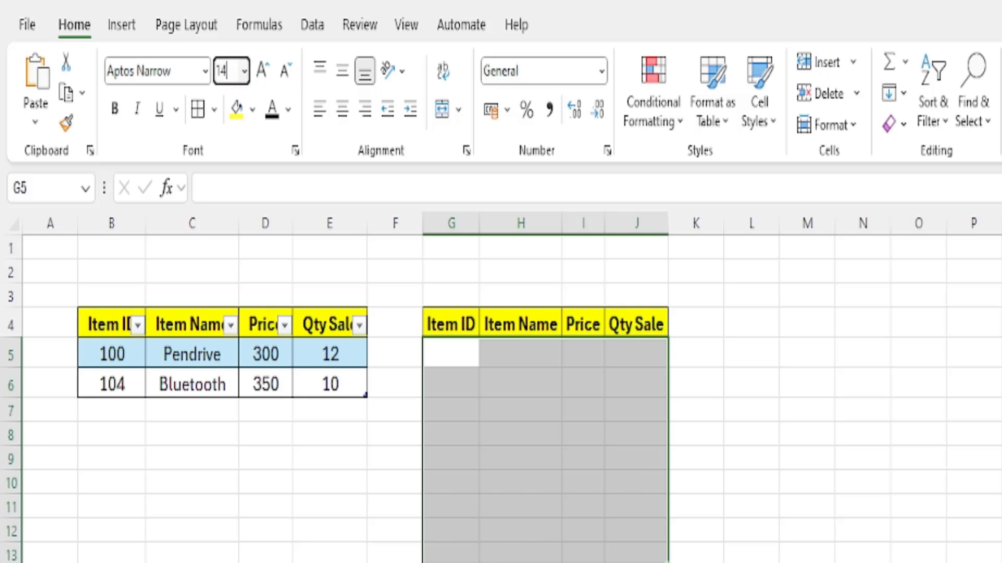
pyautogui.write('4')
pyautogui.press('Return')
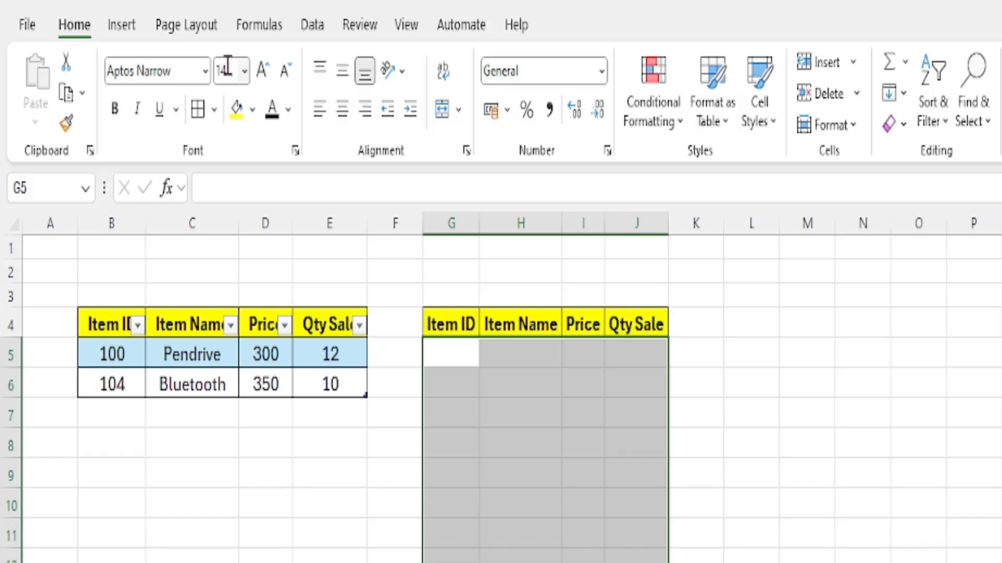
# Step: Start a SORT formula in cell G5 with Table7 as the array to sort
pyautogui.click(460, 358)
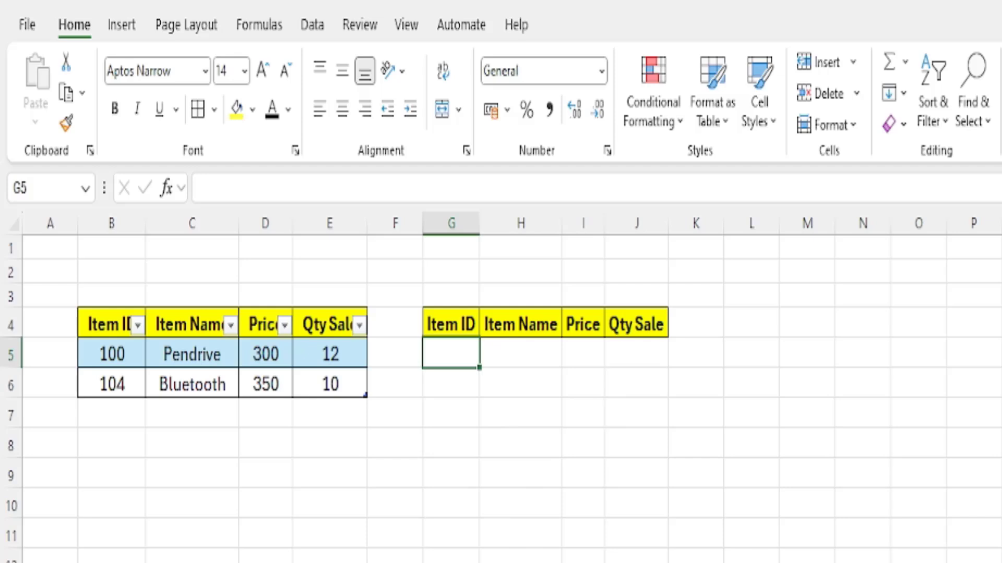
pyautogui.write('=')
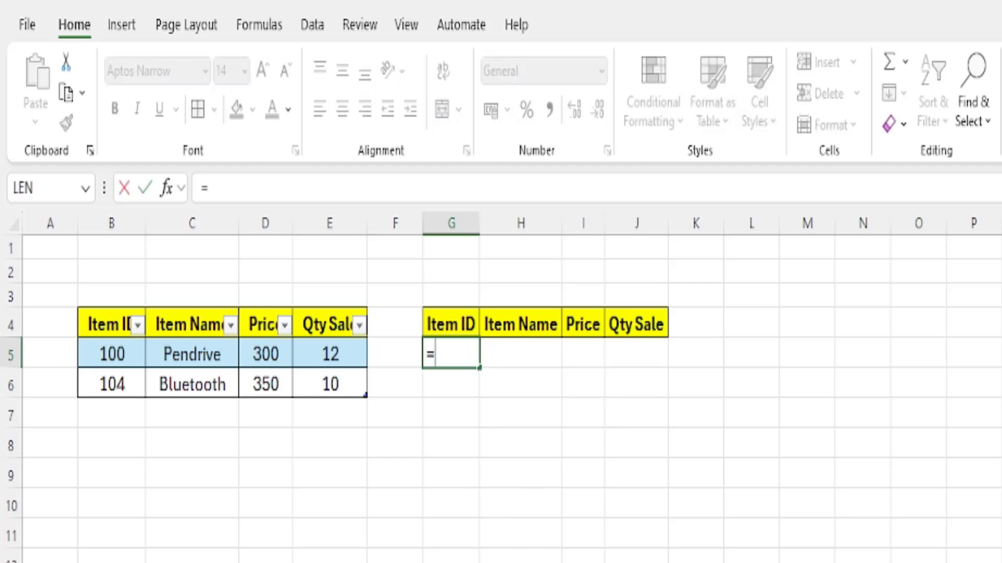
pyautogui.write('SORT')
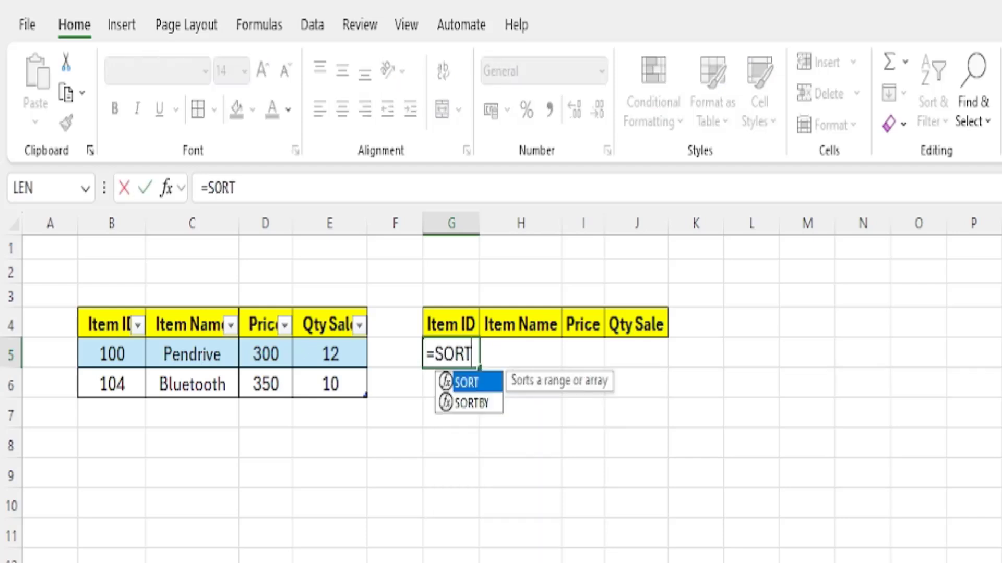
pyautogui.write('(')
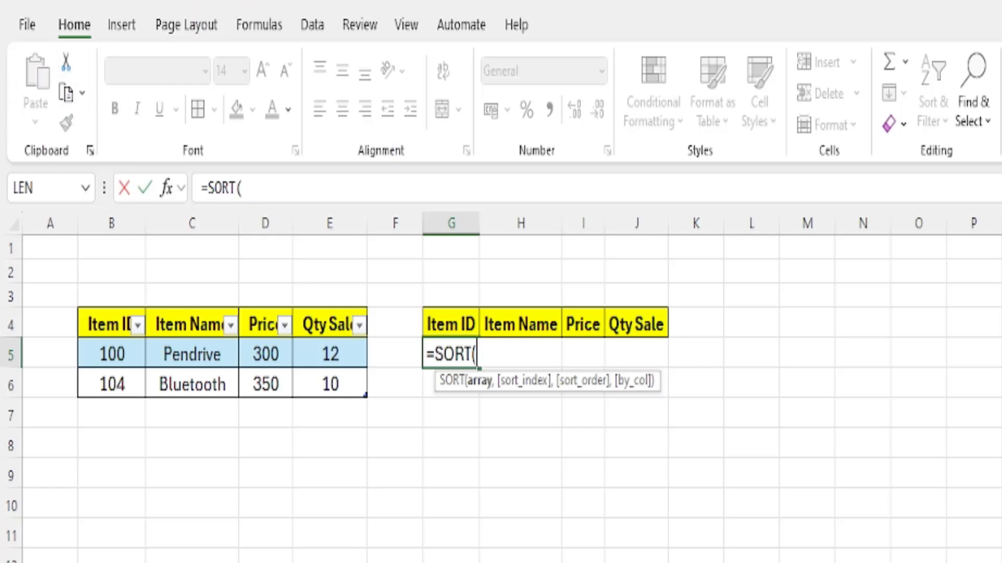
pyautogui.write('tA')
pyautogui.press('BackSpace')
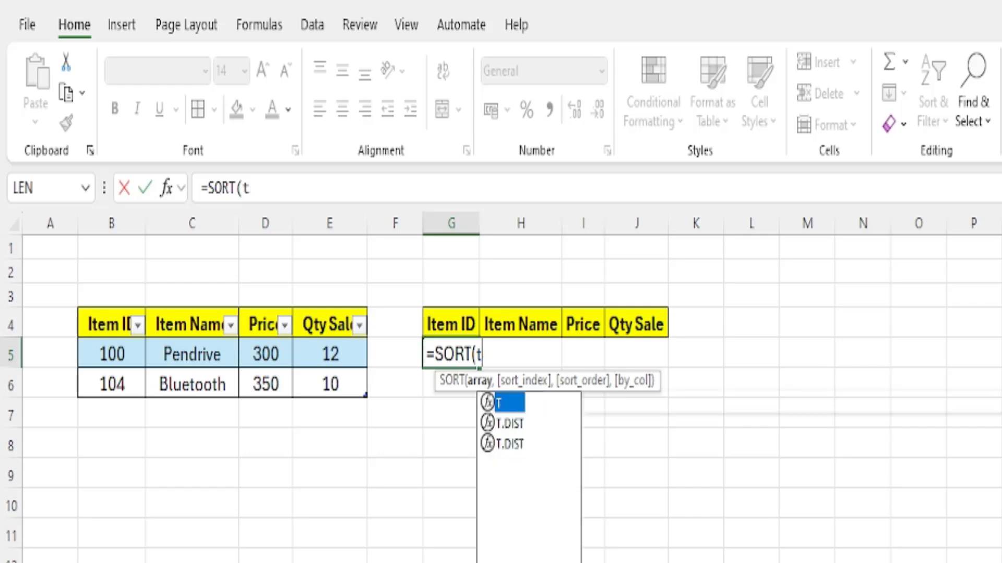
pyautogui.press('BackSpace')
pyautogui.write('Tab')
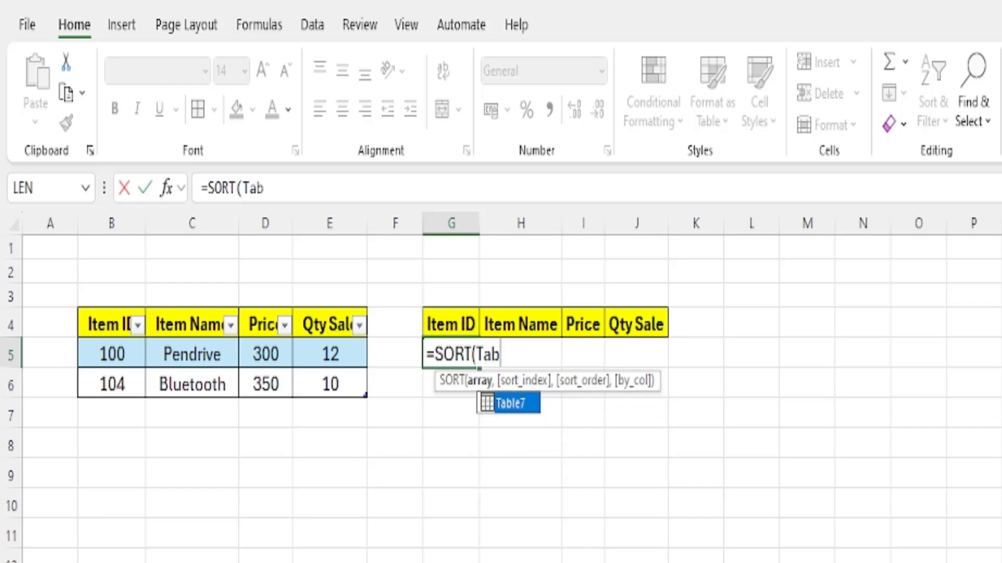
pyautogui.write('le7')
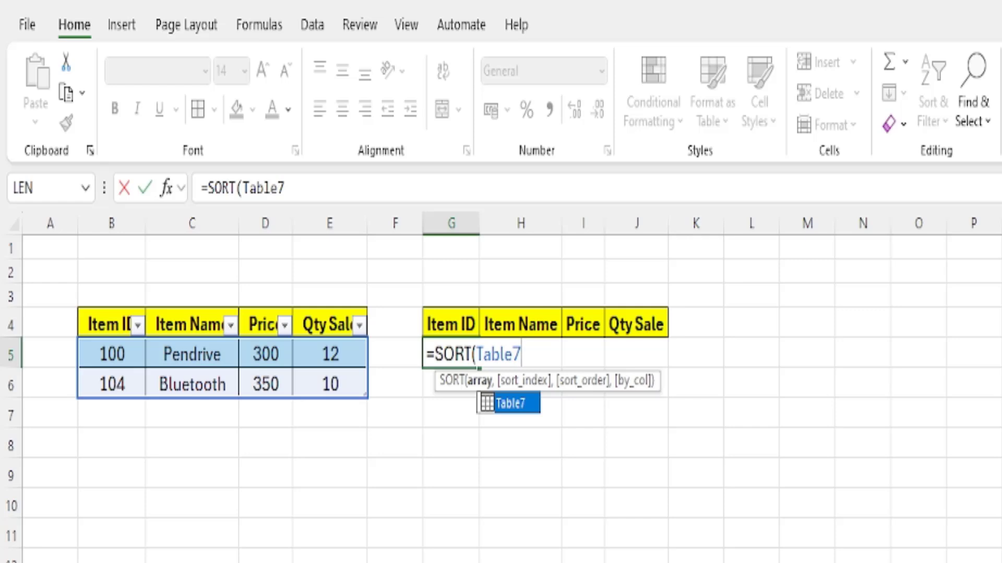
# Step: Complete the G5 formula as =SORT(Table7,1,1) to sort by the first column in ascending order
pyautogui.write(',')
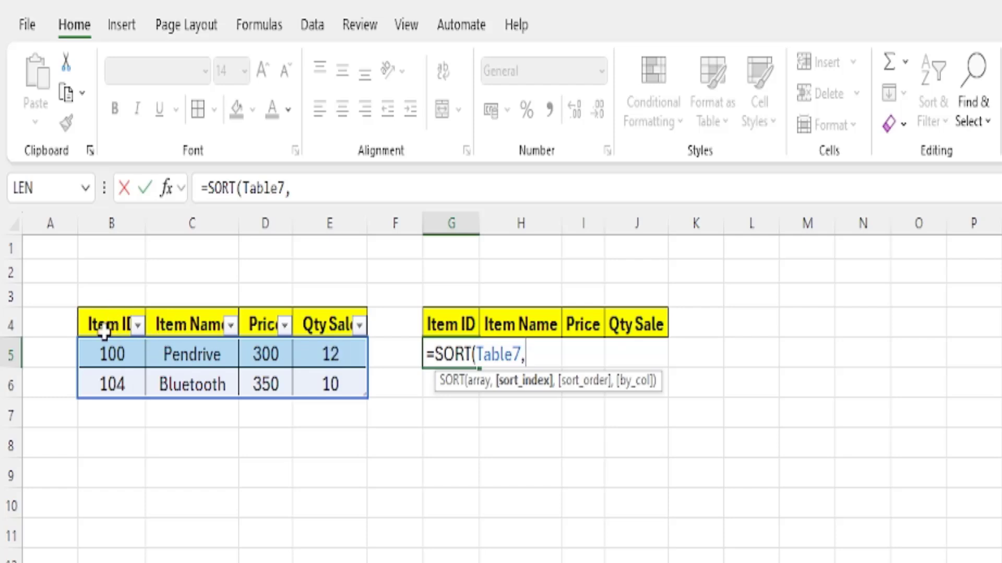
pyautogui.write('1')
pyautogui.write(',')
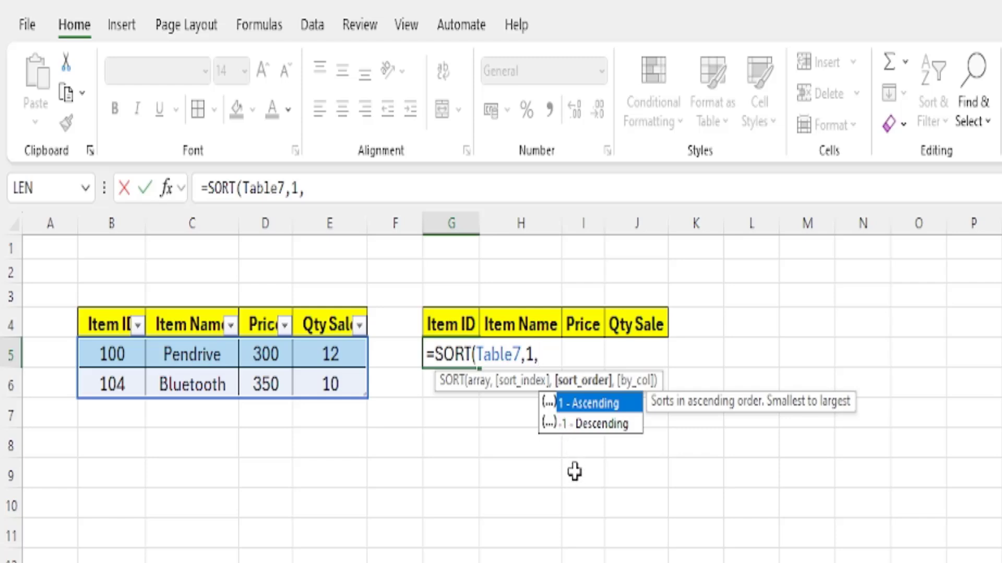
pyautogui.write('1')
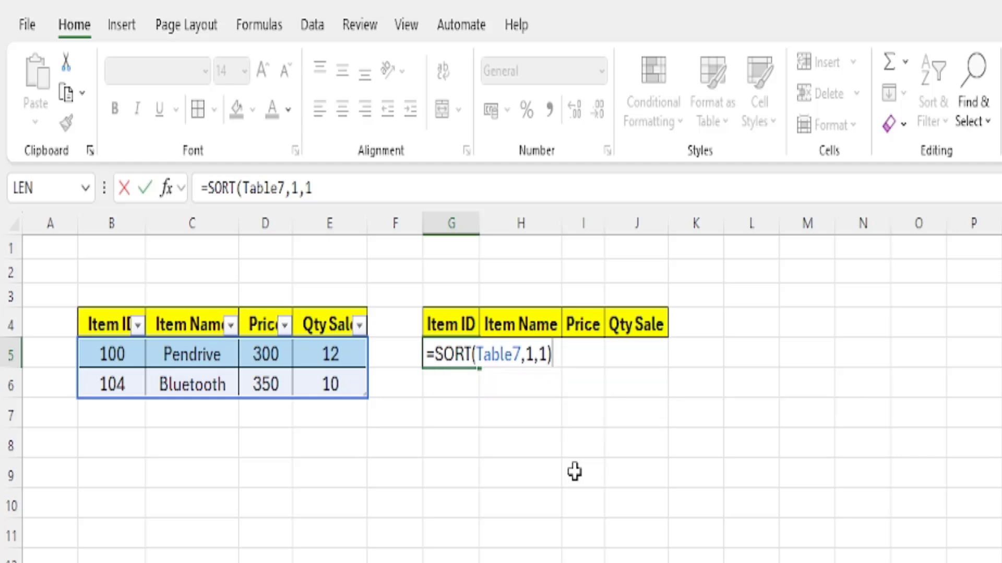
pyautogui.write(')')
pyautogui.press('Return')
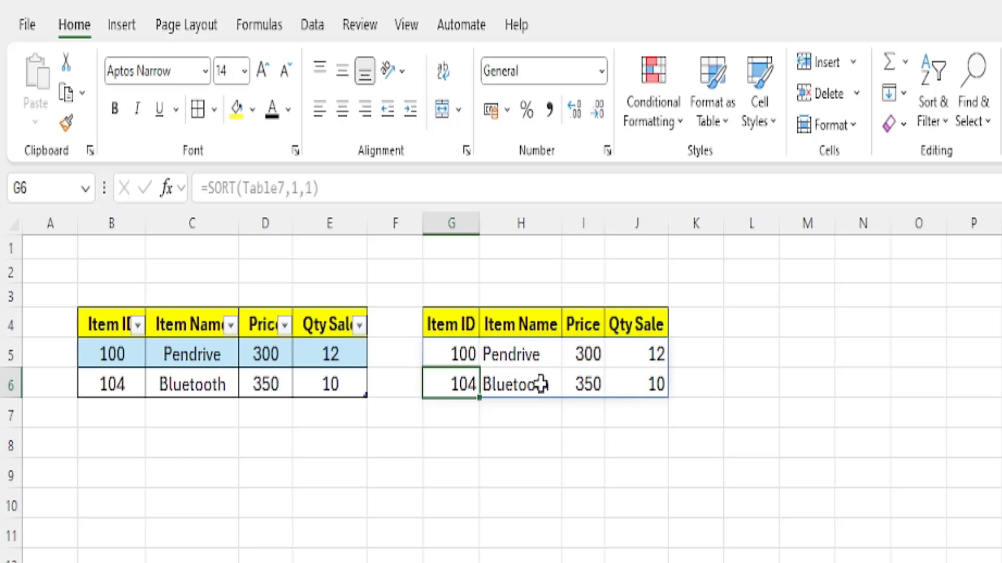
# Step: Add a record to the item table in row 7: Item ID 101, HDD, Price 3000, Qty Sale 5
pyautogui.click(125, 418)
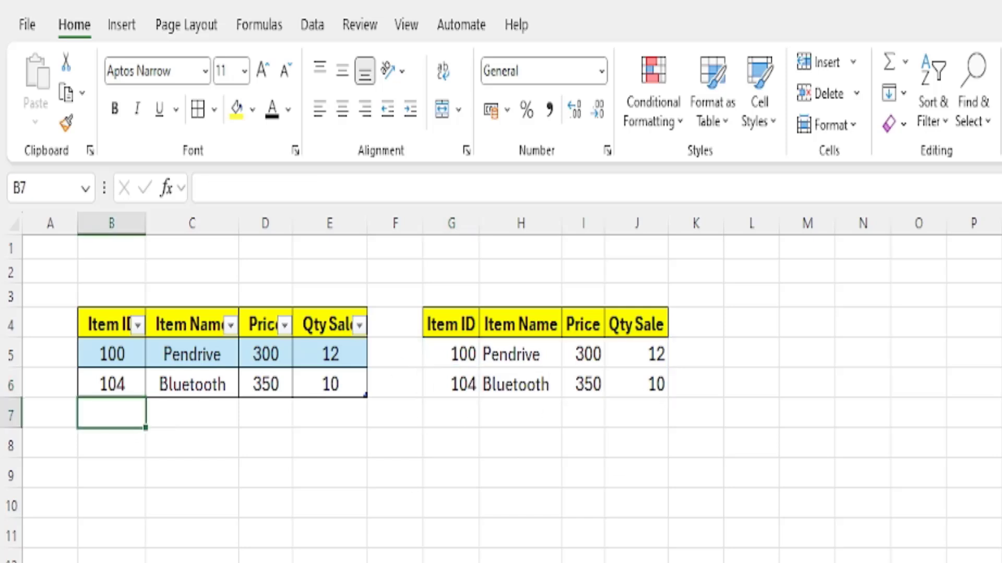
pyautogui.write('101')
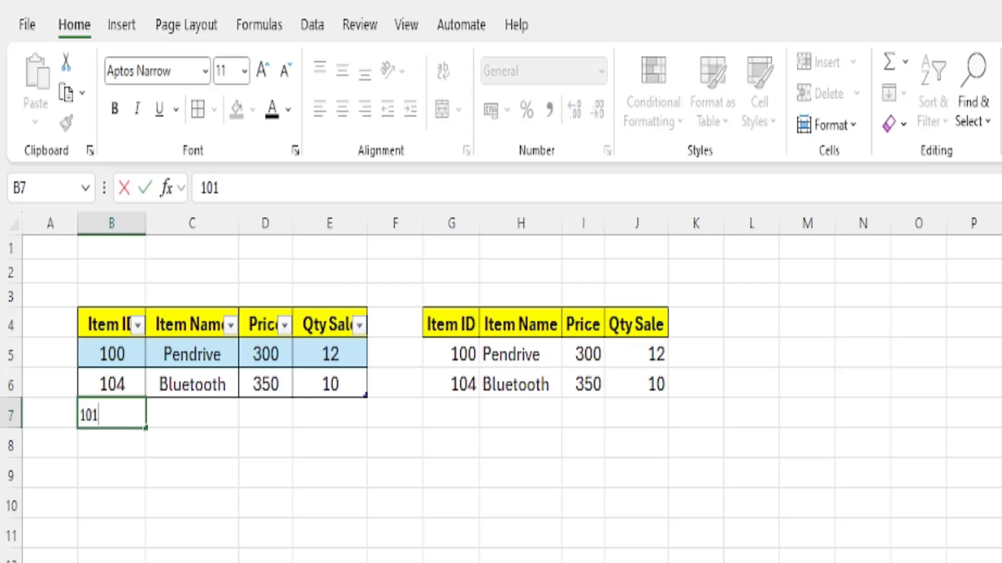
pyautogui.press('Tab')
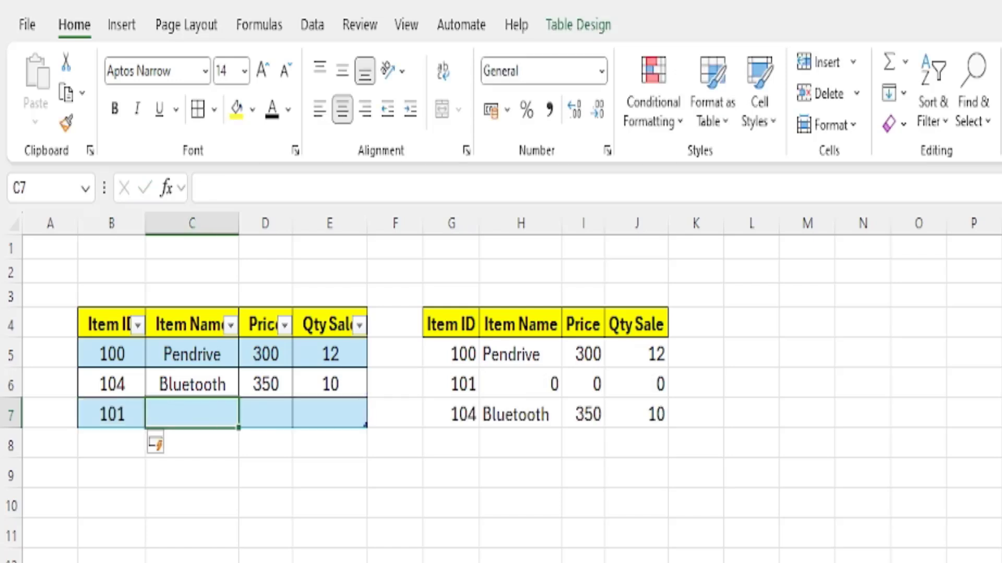
pyautogui.write('HDD')
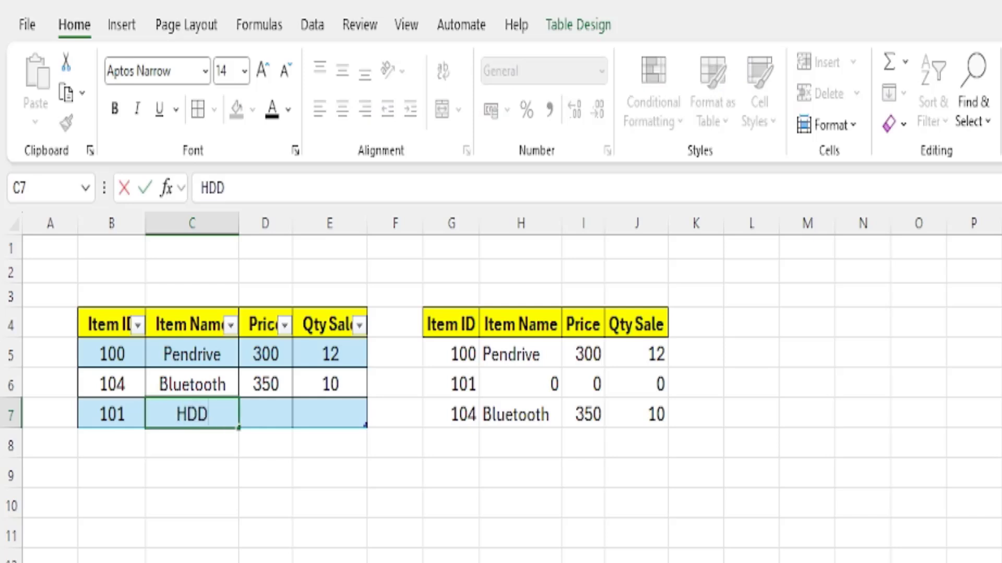
pyautogui.press('Tab')
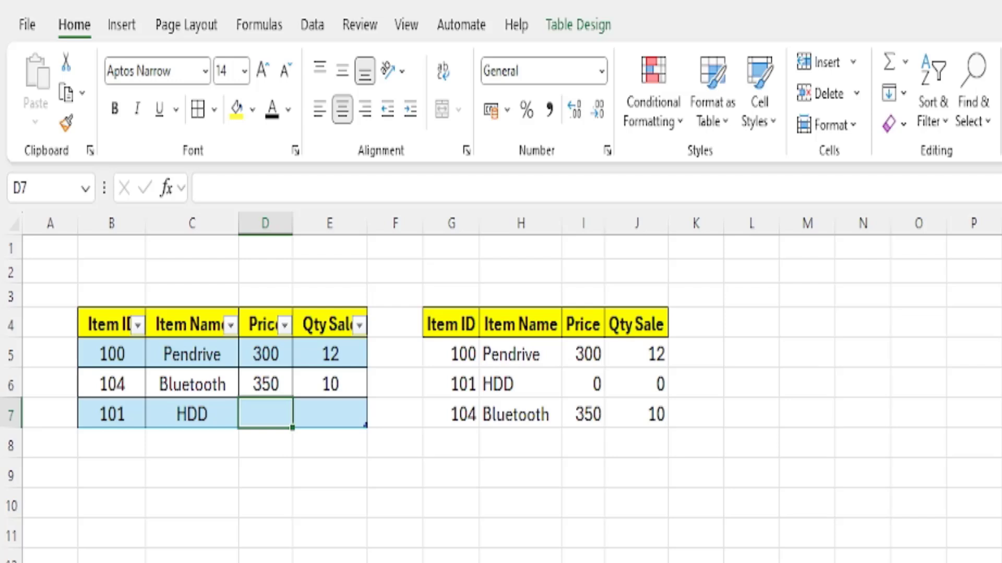
pyautogui.write('3000')
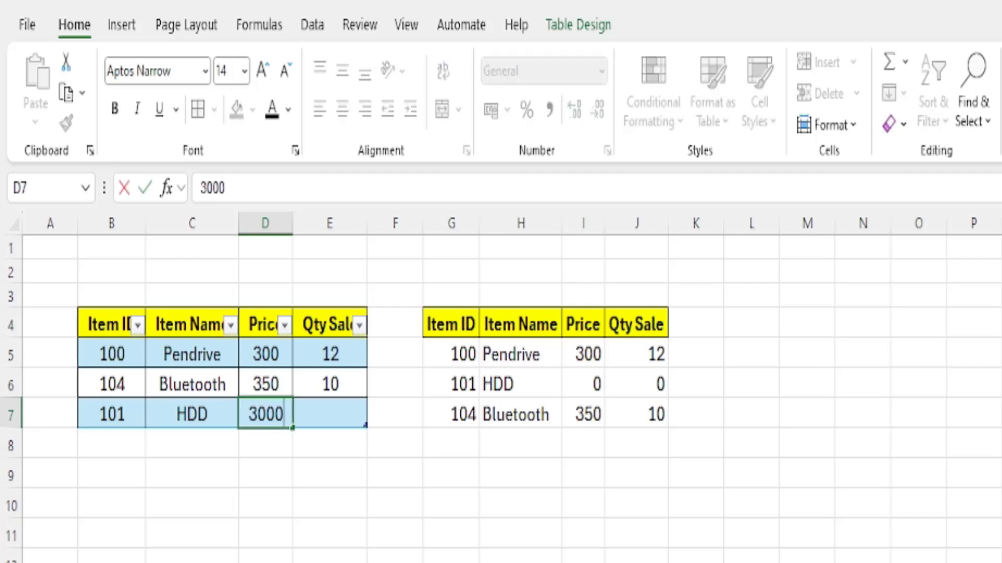
pyautogui.press('Tab')
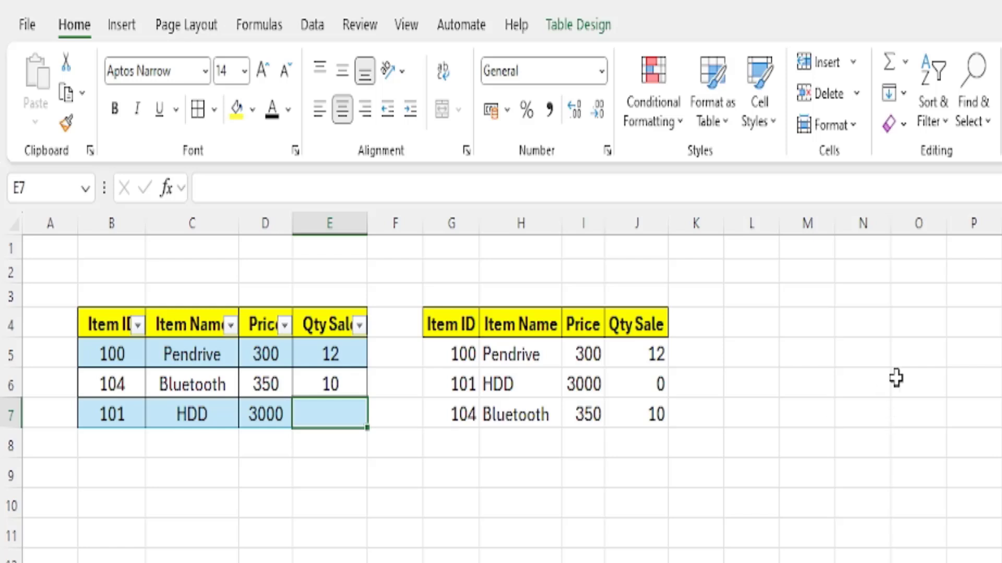
pyautogui.write('5')
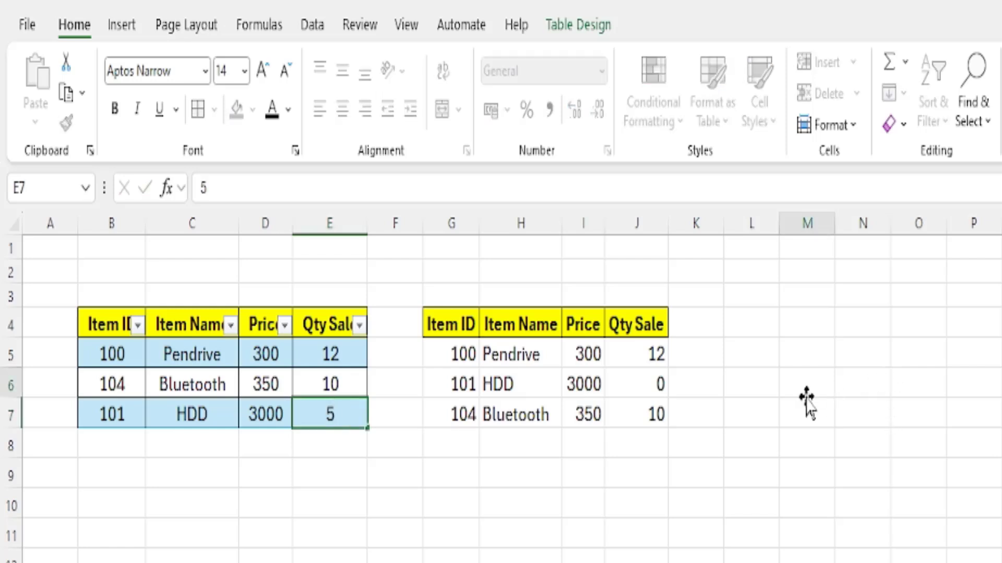
pyautogui.click(807, 394)
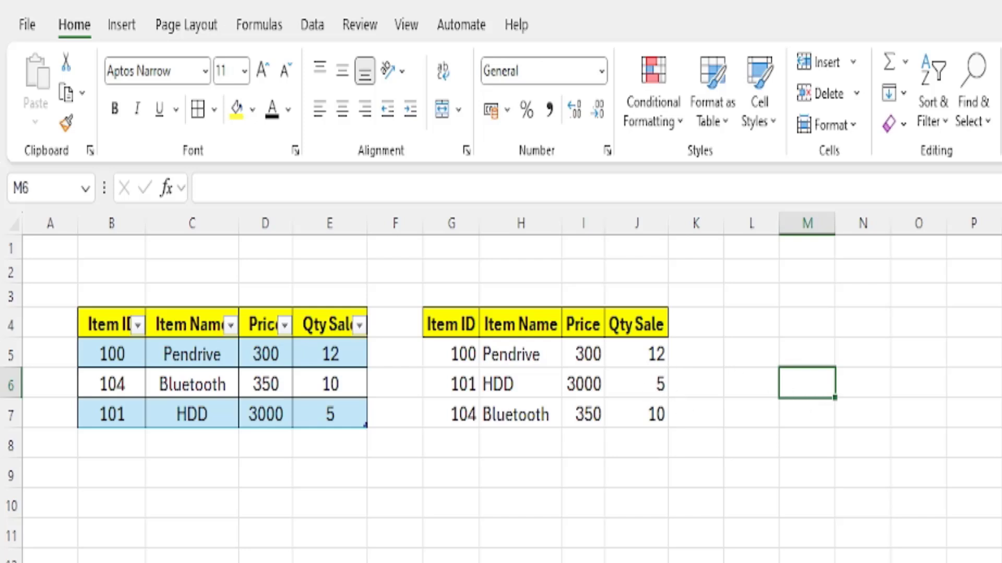
# Step: Add a record to the item table in row 8: Item ID 102, MB, Price 5000, Qty Sale 7
pyautogui.click(105, 453)
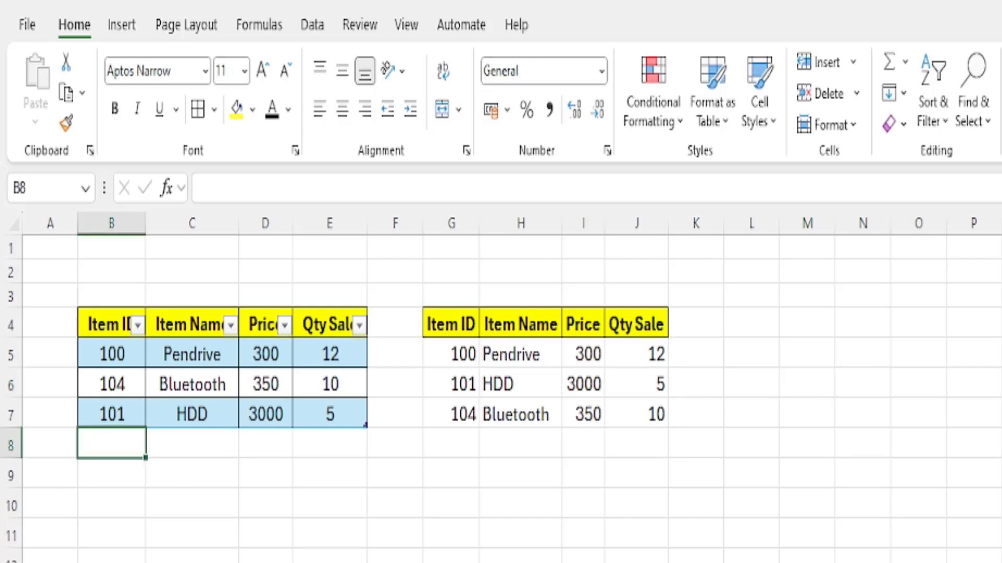
pyautogui.write('102')
pyautogui.press('Tab')
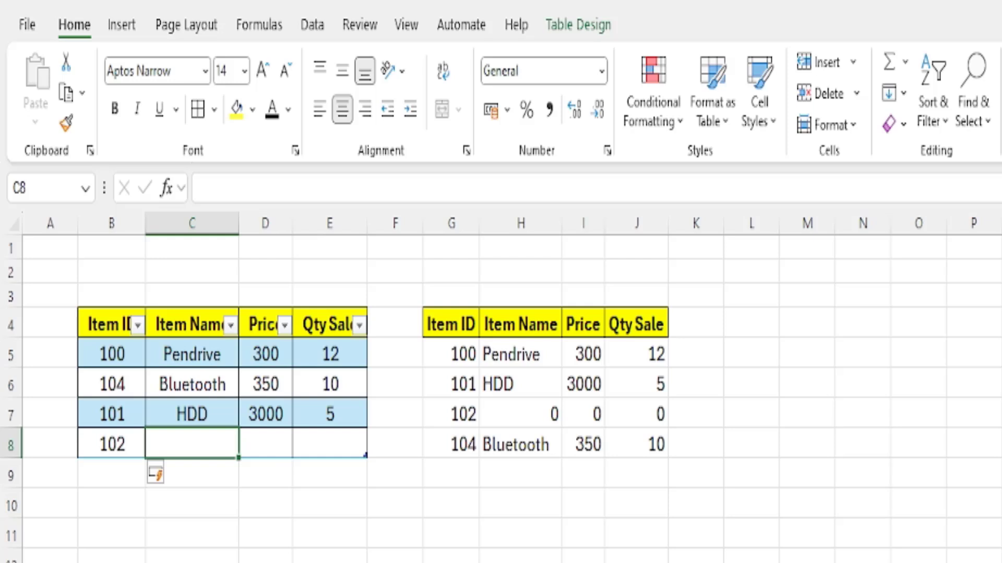
pyautogui.write('MB')
pyautogui.press('Tab')
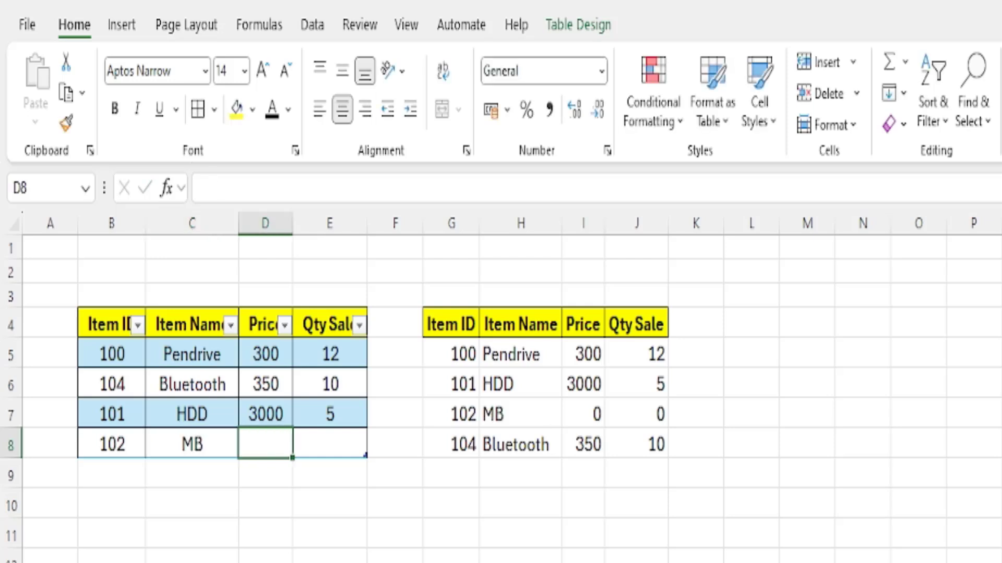
pyautogui.write('5000')
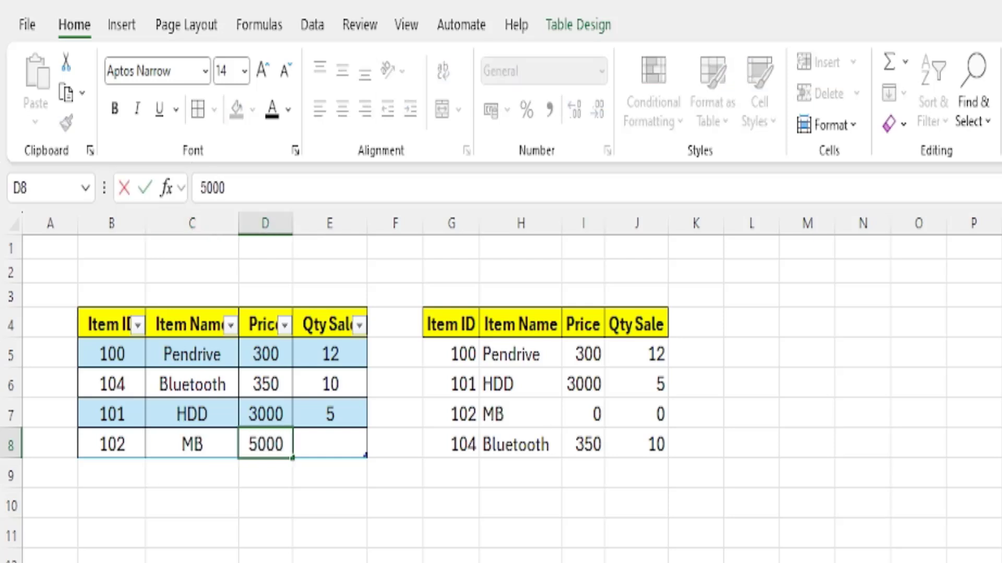
pyautogui.press('Tab')
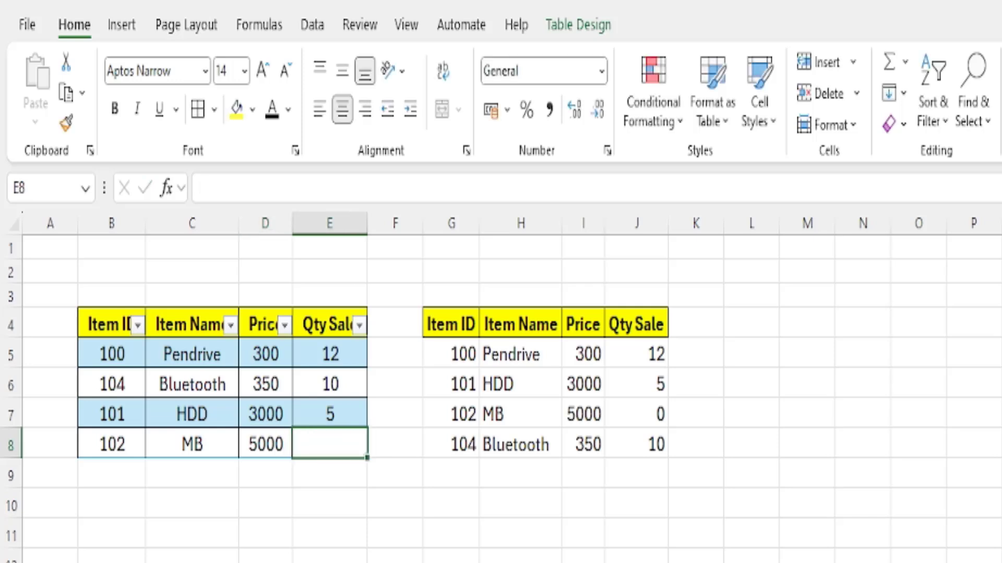
pyautogui.write('7')
pyautogui.press('Tab')
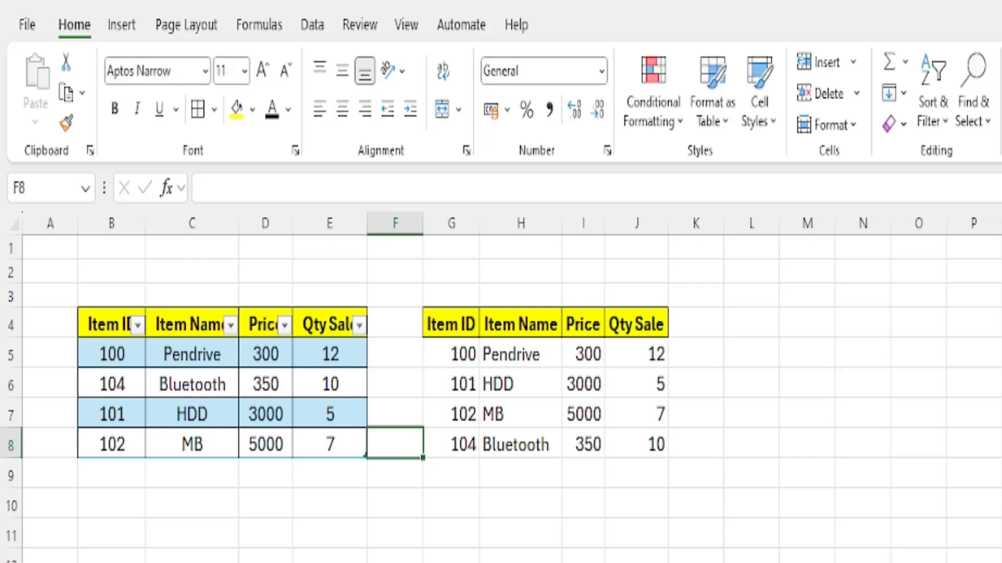
# Step: Change the sort index of the SORT formula in G5 to 4 to sort by Qty Sale
pyautogui.click(444, 351)
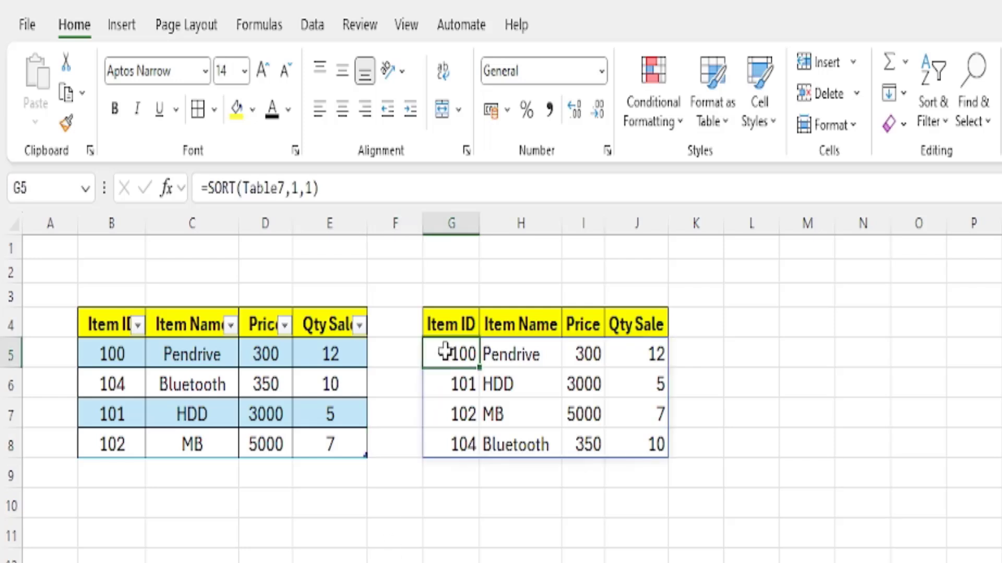
pyautogui.doubleClick(445, 351)
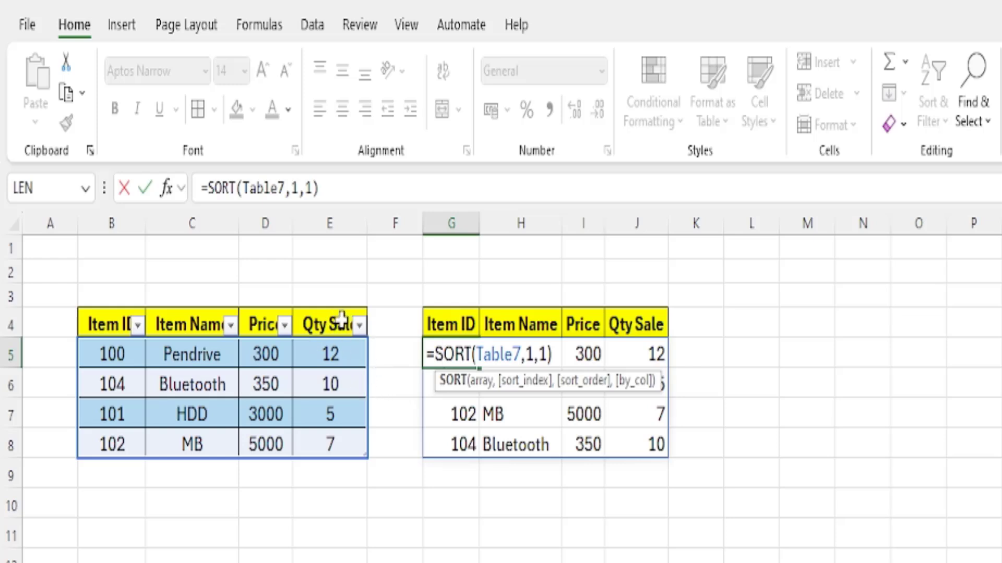
pyautogui.click(533, 355)
pyautogui.press('BackSpace')
pyautogui.write('4')
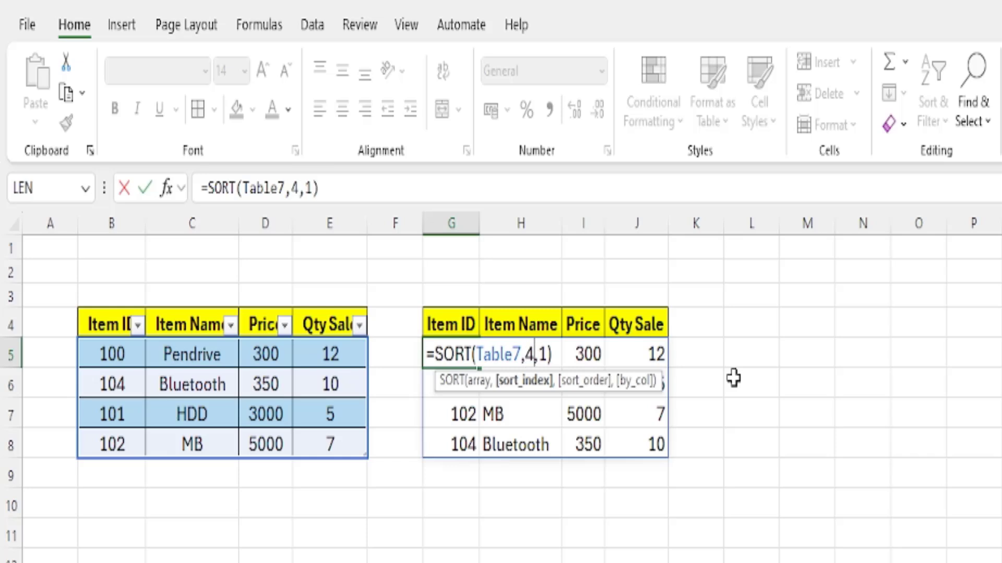
pyautogui.press('Return')
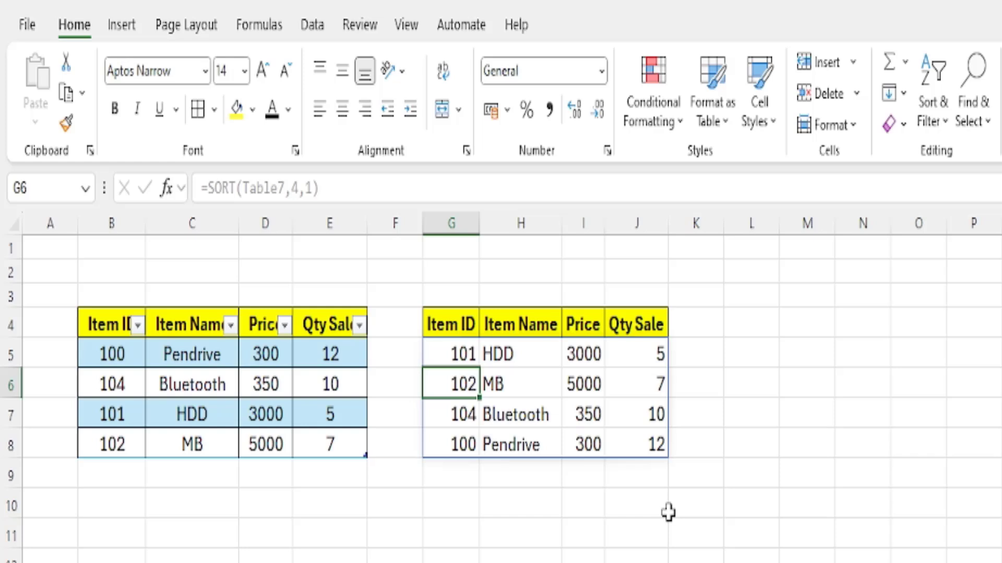
# Step: Change the sort order in the G5 SORT formula to -1 for descending order
pyautogui.doubleClick(450, 348)
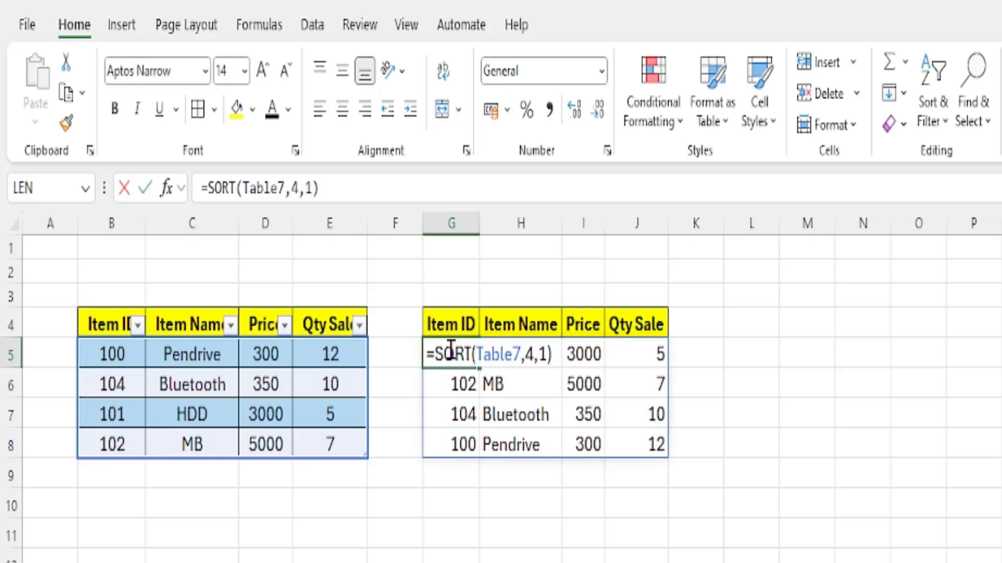
pyautogui.click(537, 352)
pyautogui.write('-')
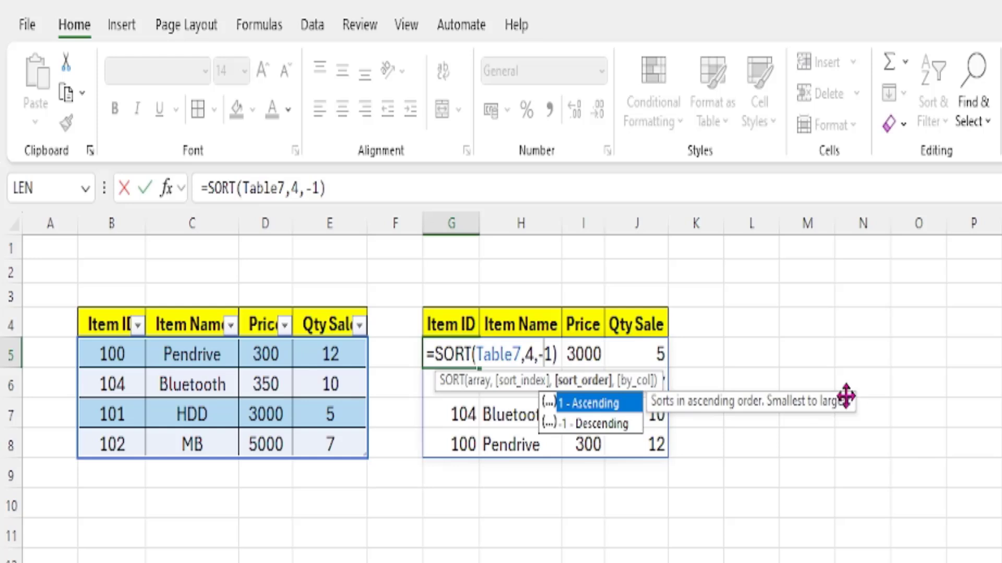
pyautogui.press('Return')
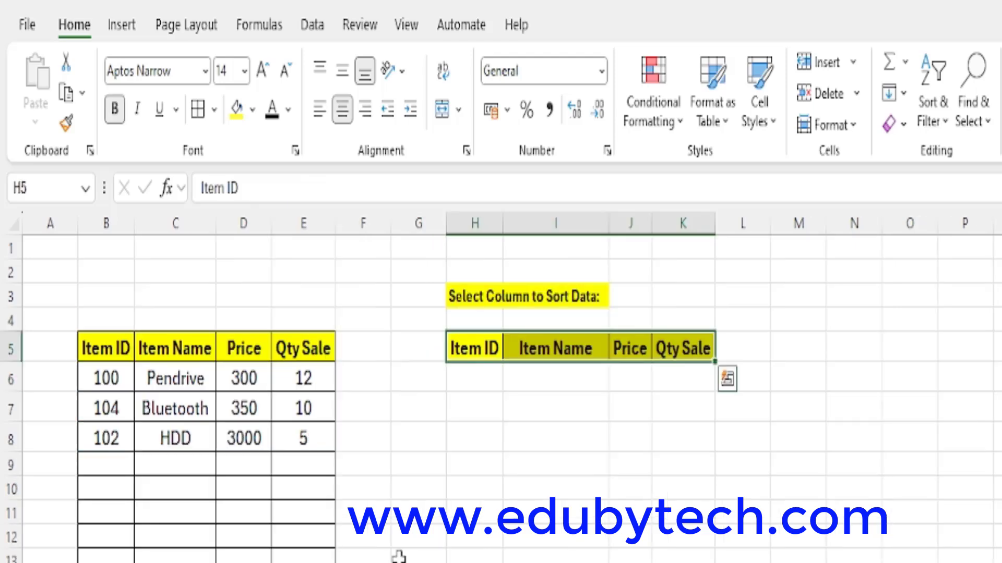
# Step: Copy the "Select Column to Sort Data:" label from the other sheet into G2 above the sorted output
pyautogui.click(475, 295)
pyautogui.hotkey('ctrl', 'c')
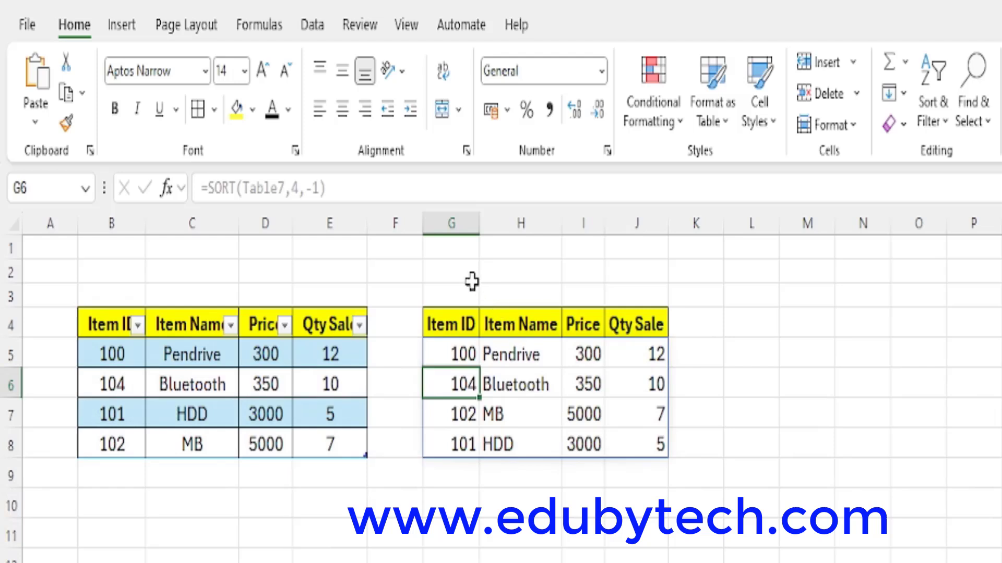
pyautogui.click(461, 272)
pyautogui.hotkey('ctrl', 'v')
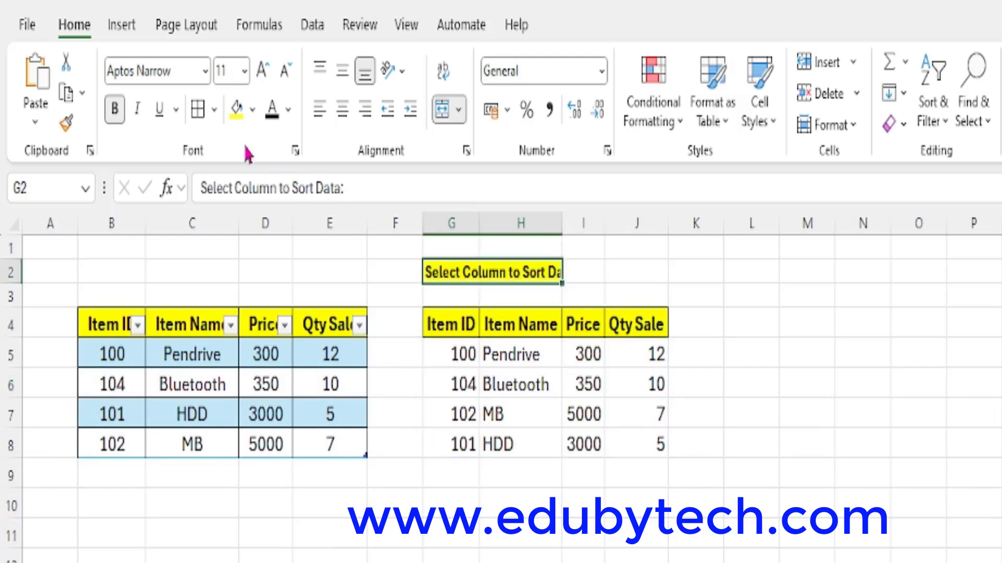
# Step: Set the font size of the G2 label to 14 and widen columns H and I
pyautogui.click(228, 71)
pyautogui.write('14')
pyautogui.press('Return')
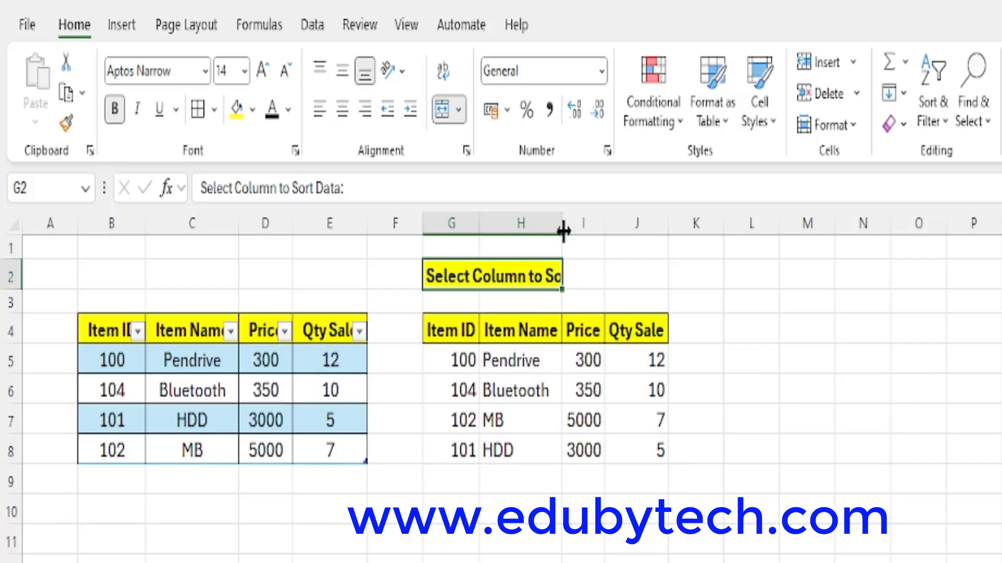
pyautogui.moveTo(562, 230); pyautogui.dragTo(800, 224)
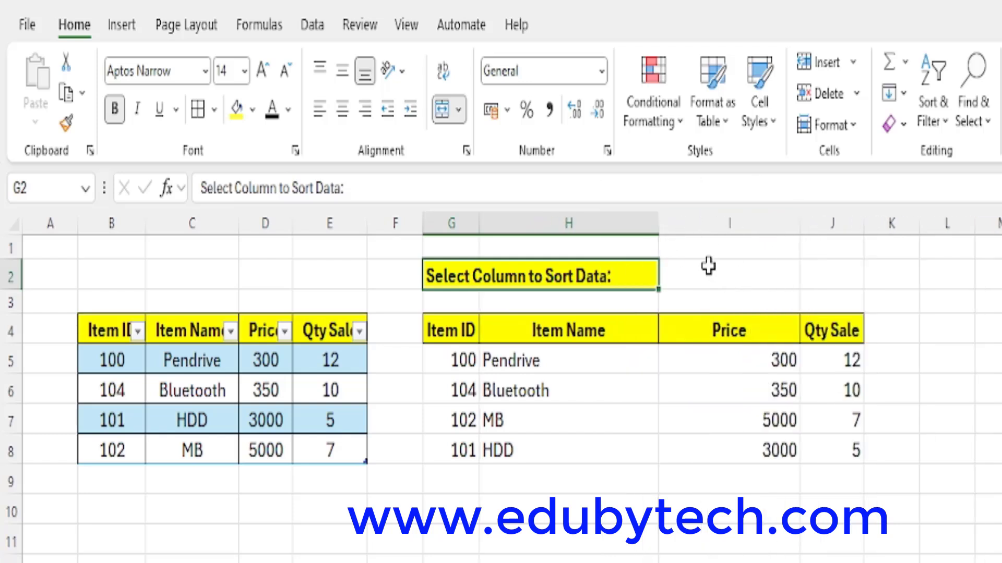
# Step: Add List data validation to cell I2 with the item table headers =$B$4:$E$4 as its source
pyautogui.click(706, 269)
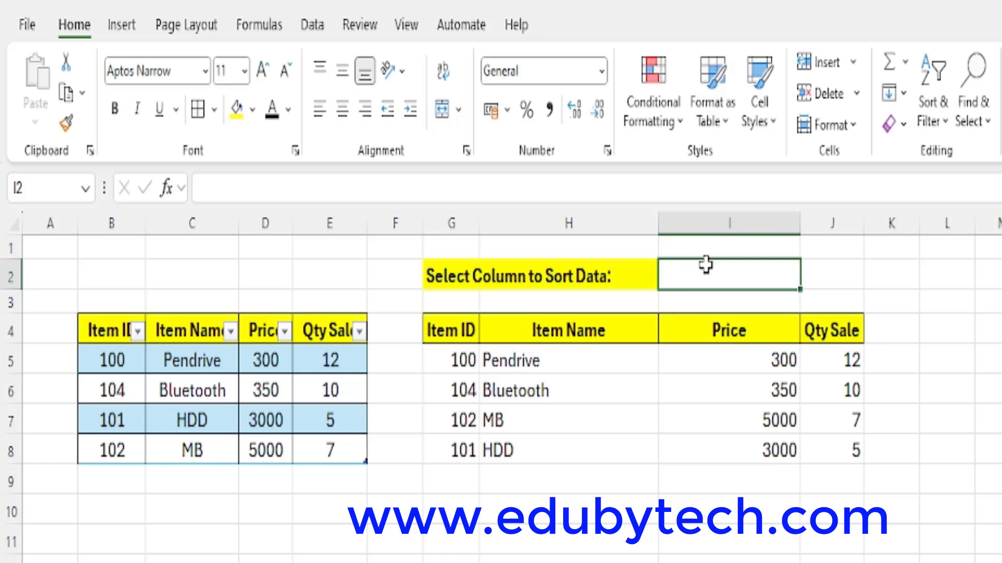
pyautogui.click(313, 27)
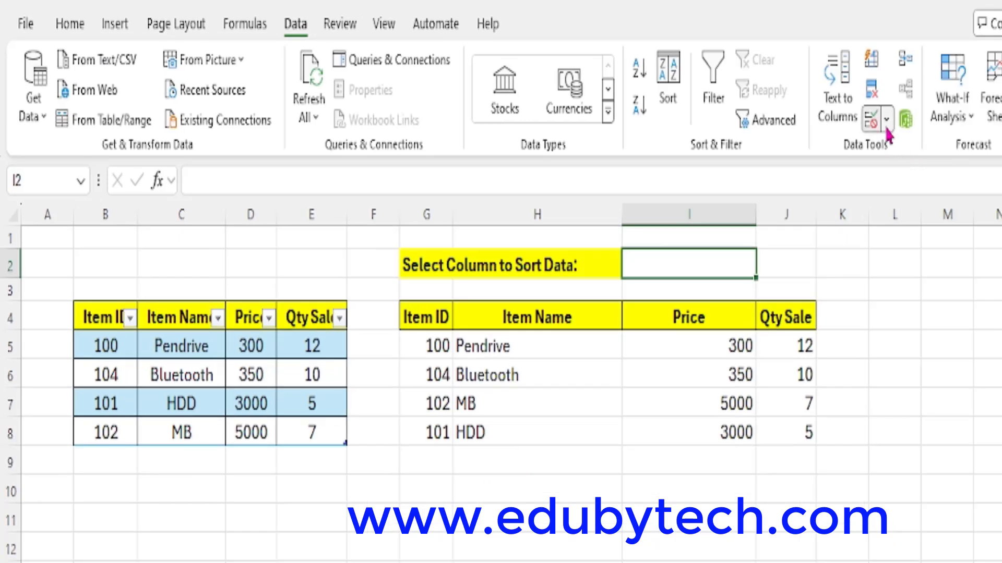
pyautogui.click(938, 124)
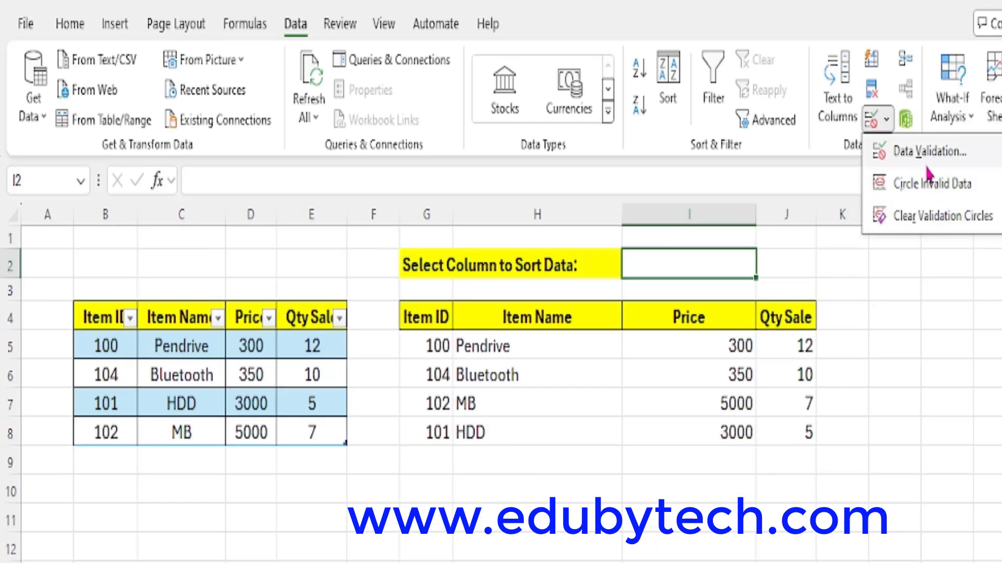
pyautogui.click(934, 152)
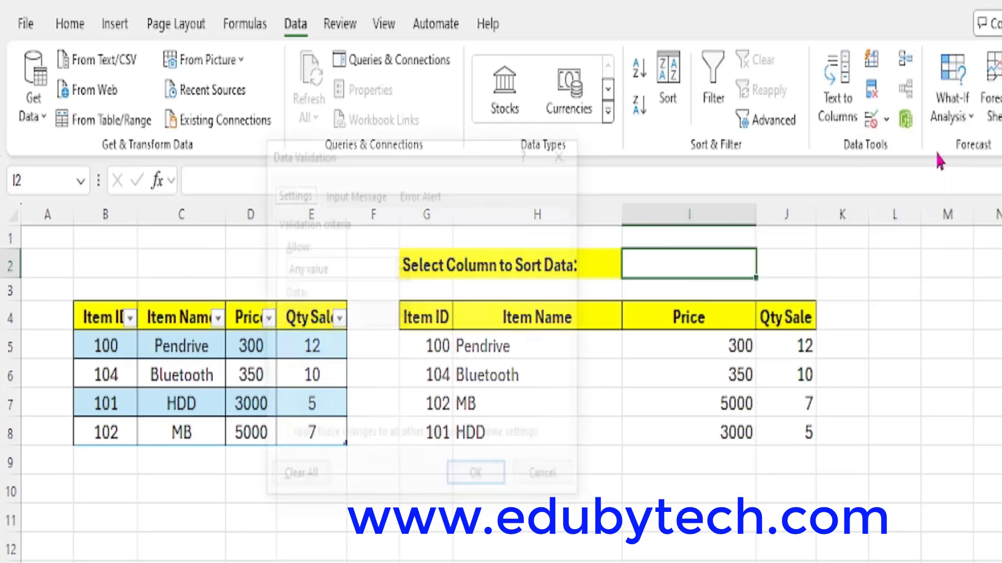
pyautogui.moveTo(422, 156); pyautogui.dragTo(747, 372)
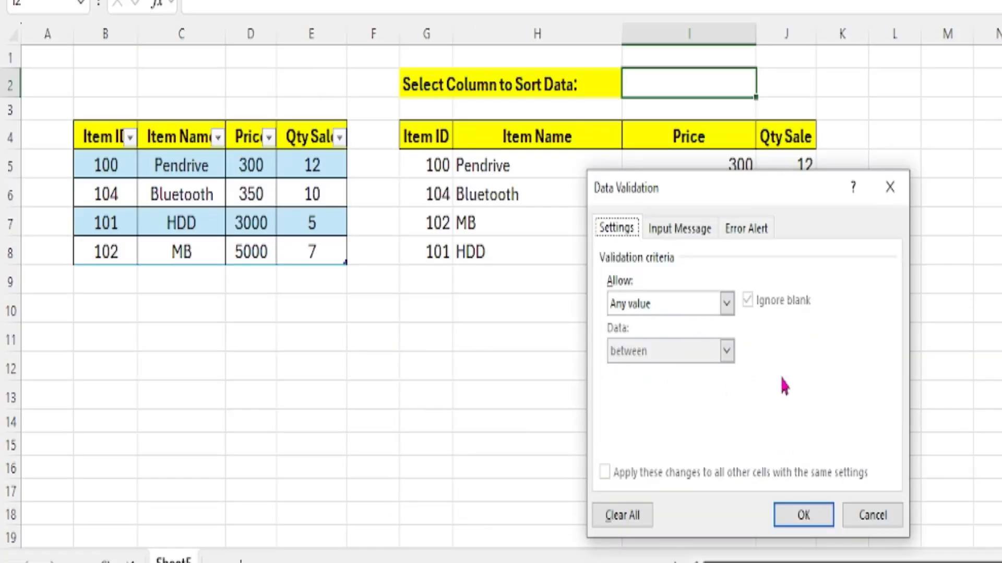
pyautogui.click(673, 310)
pyautogui.click(652, 369)
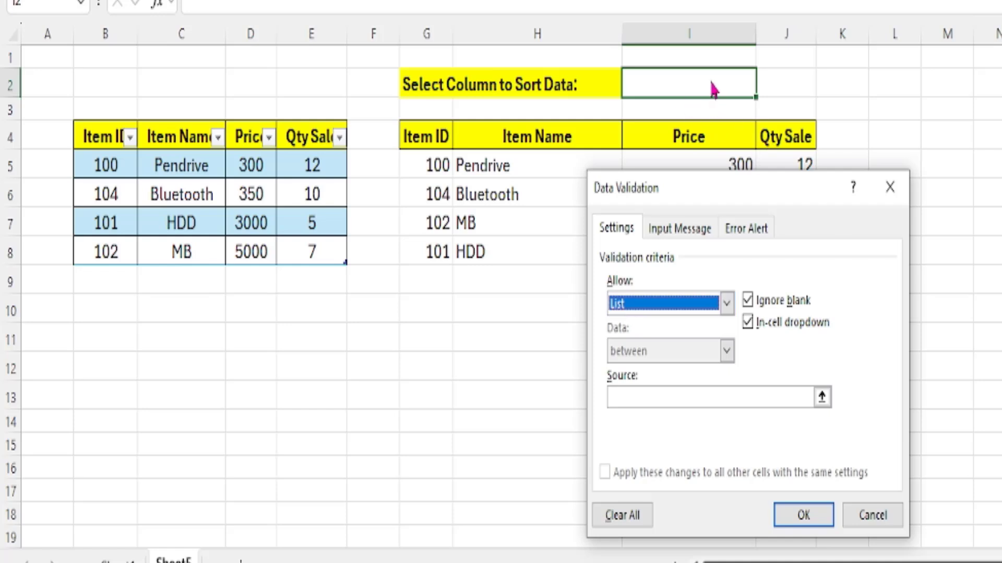
pyautogui.click(662, 398)
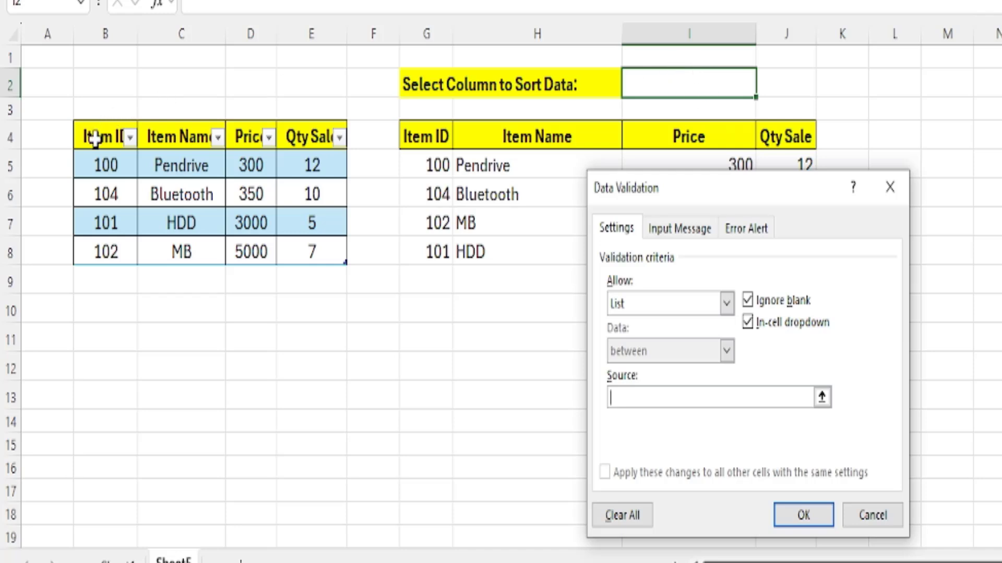
pyautogui.moveTo(99, 136); pyautogui.dragTo(314, 137)
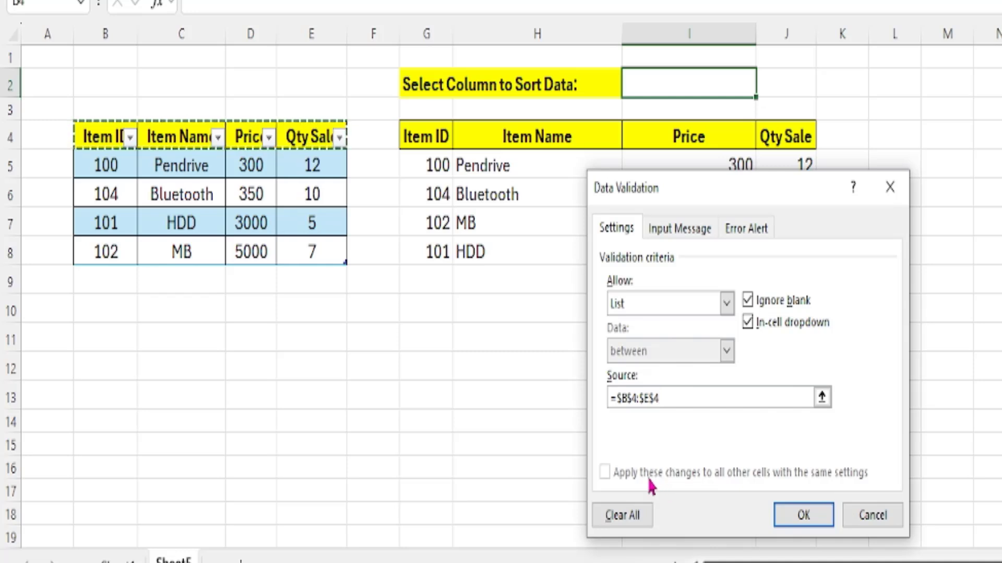
pyautogui.click(811, 512)
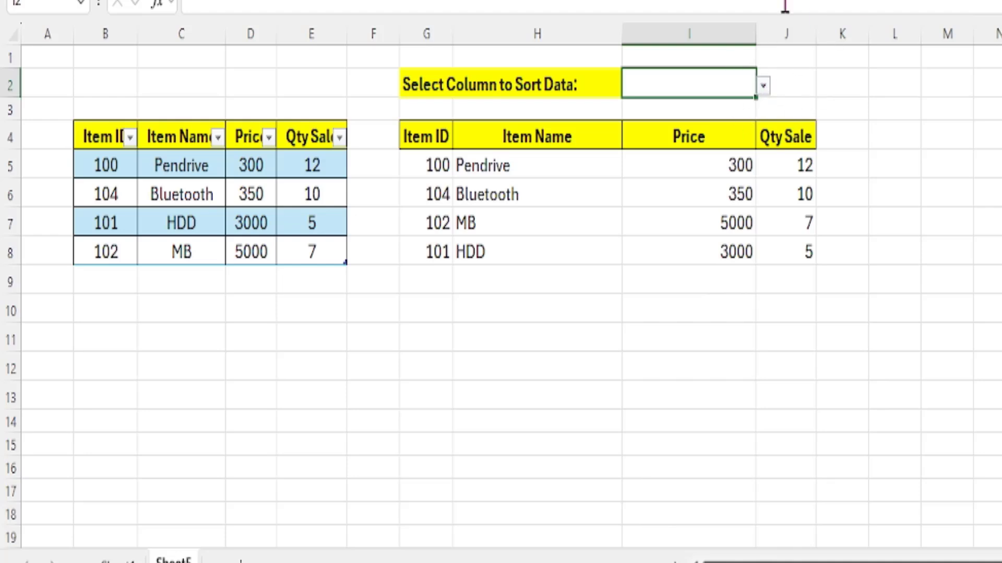
# Step: Try the column choices in I2 by selecting Price, Qty Sale and finally Price again
pyautogui.click(764, 86)
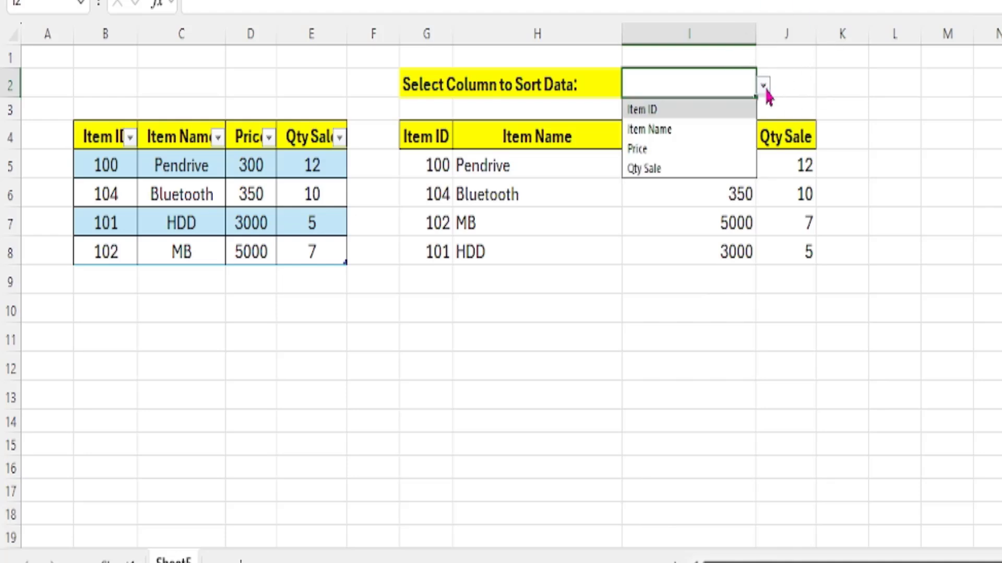
pyautogui.click(690, 150)
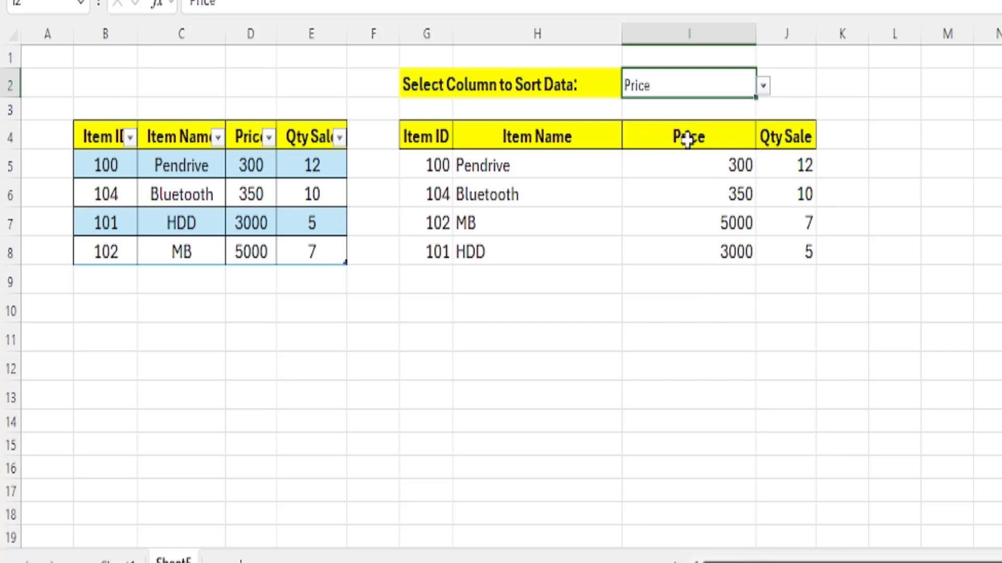
pyautogui.click(764, 85)
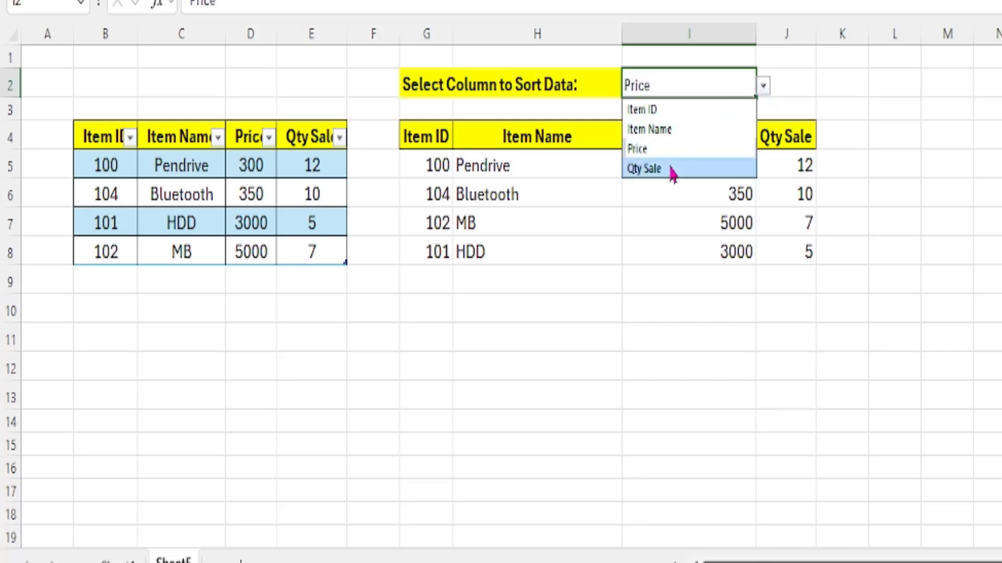
pyautogui.click(674, 168)
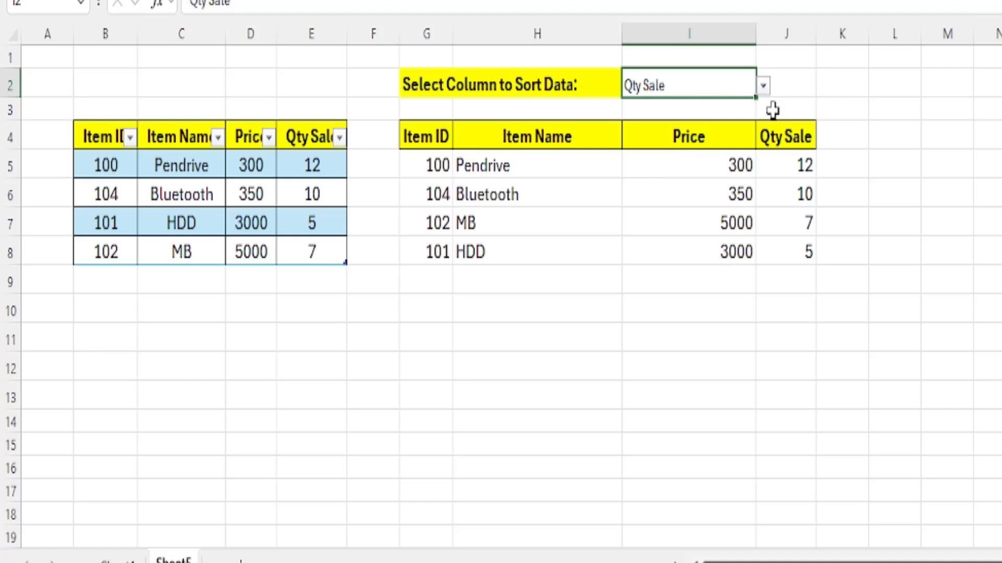
pyautogui.click(764, 86)
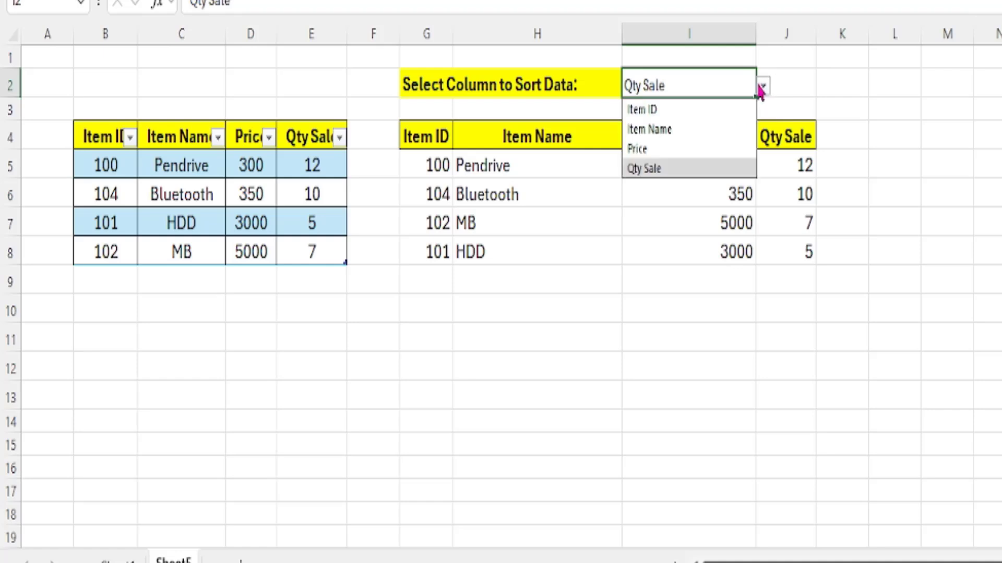
pyautogui.click(690, 149)
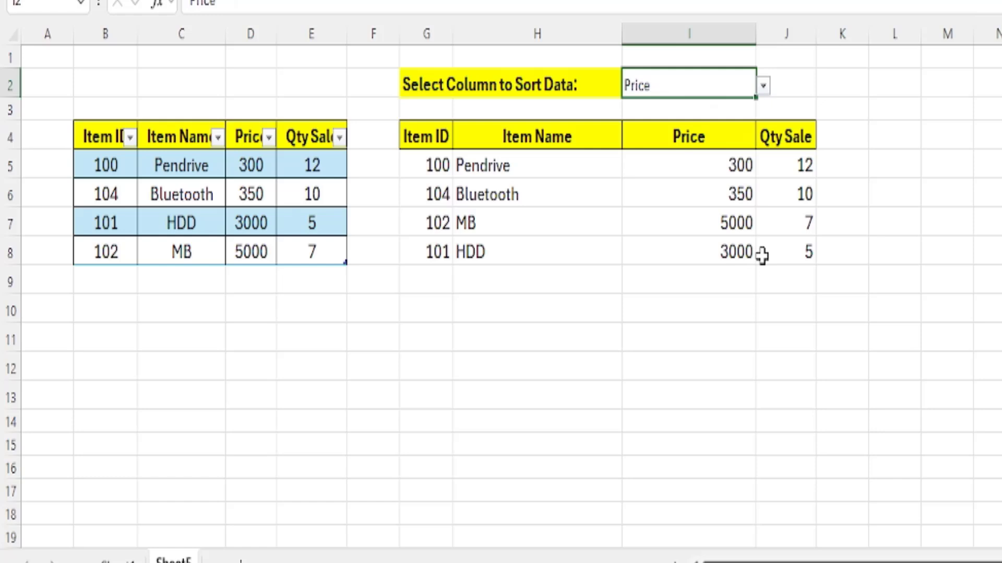
# Step: Review the arguments of the SORT formula in G5
pyautogui.doubleClick(418, 167)
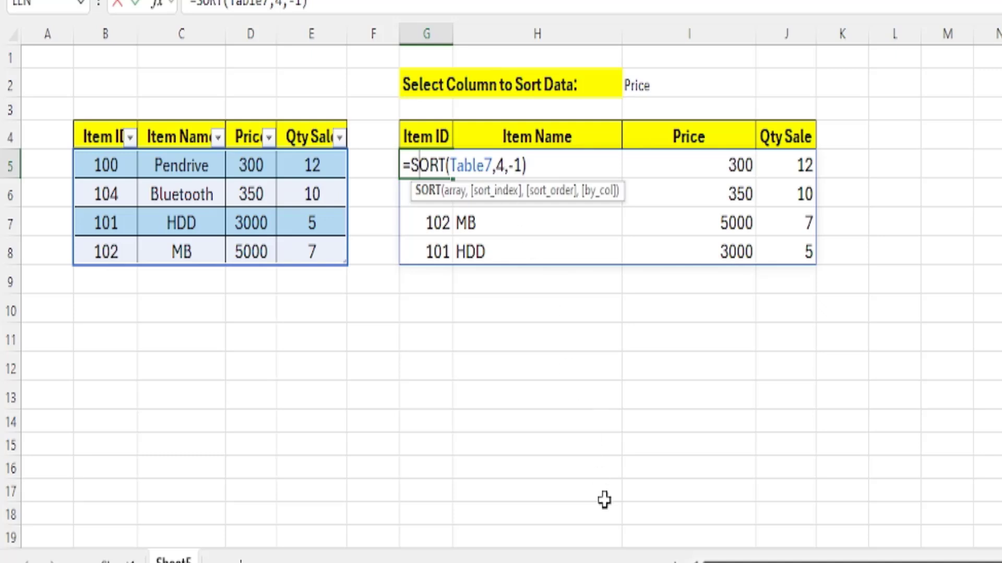
pyautogui.hotkey('ctrl', 'Return')
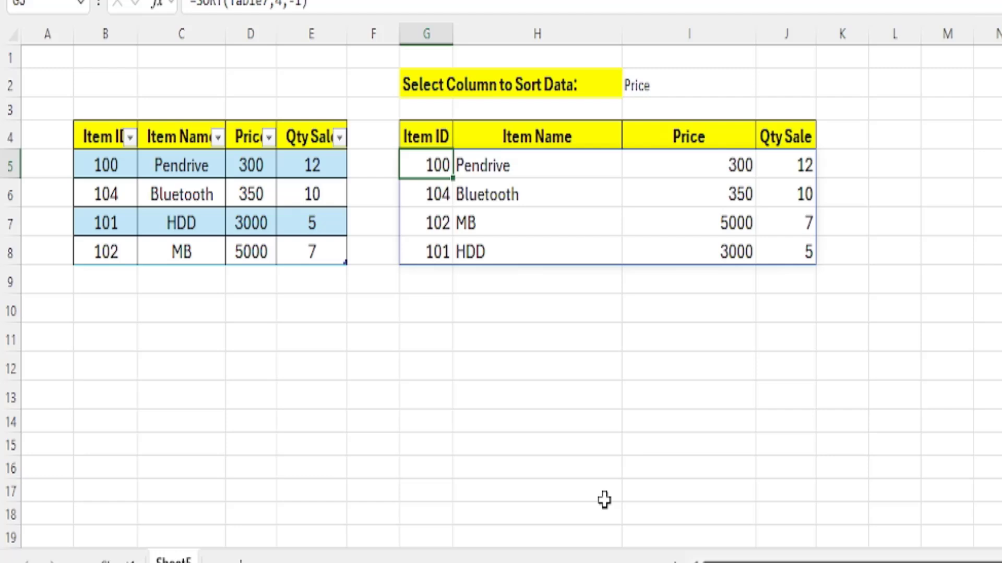
# Step: Enter =MATCH(I2,Table7[#Headers],0) in H11 to get the chosen column's position among the table headers
pyautogui.click(560, 345)
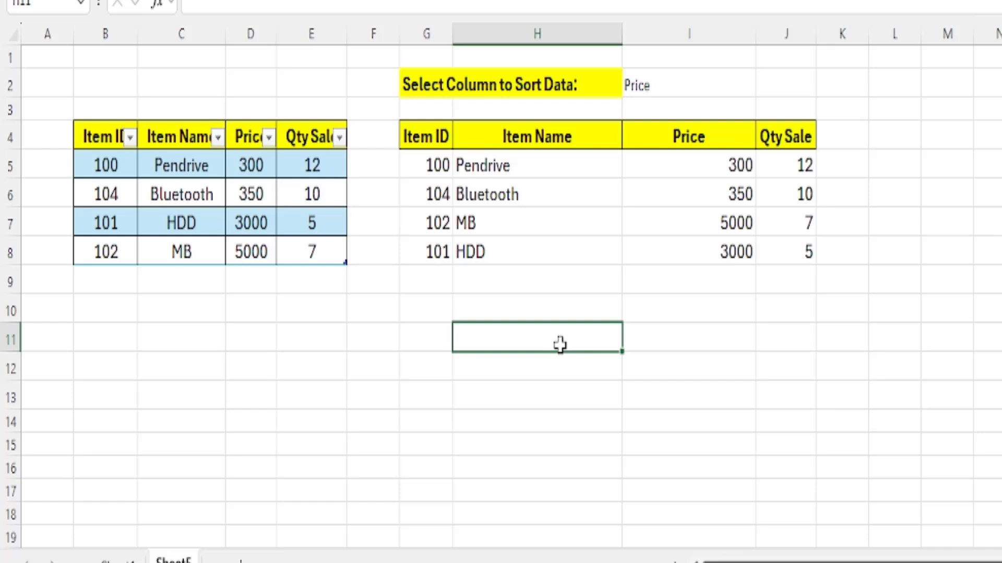
pyautogui.write('=MATCH')
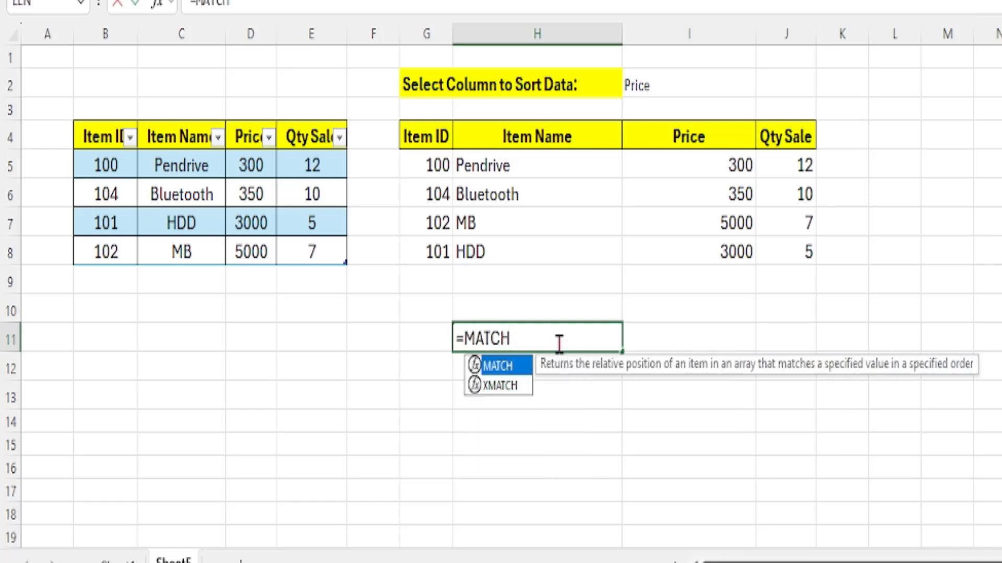
pyautogui.write('(')
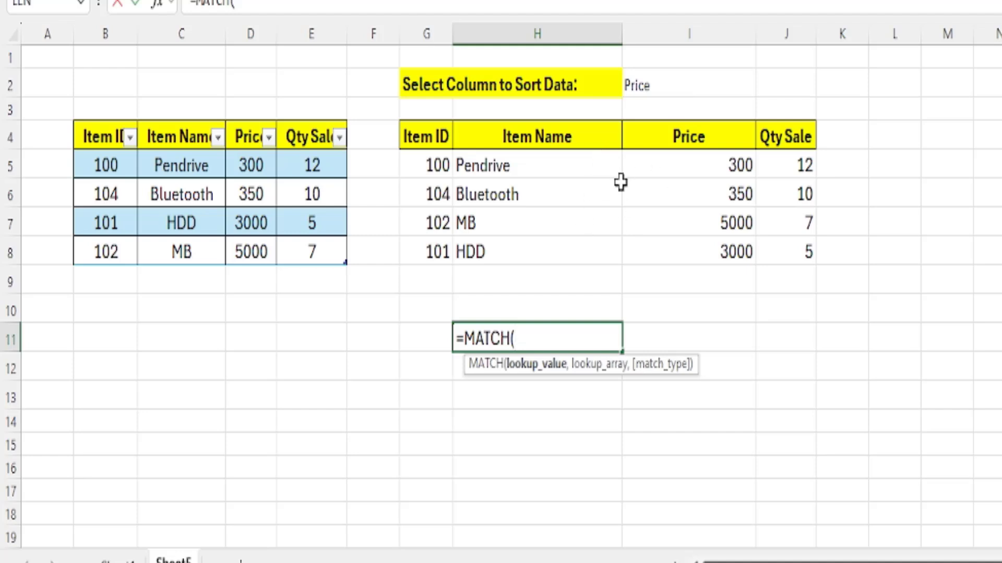
pyautogui.click(685, 86)
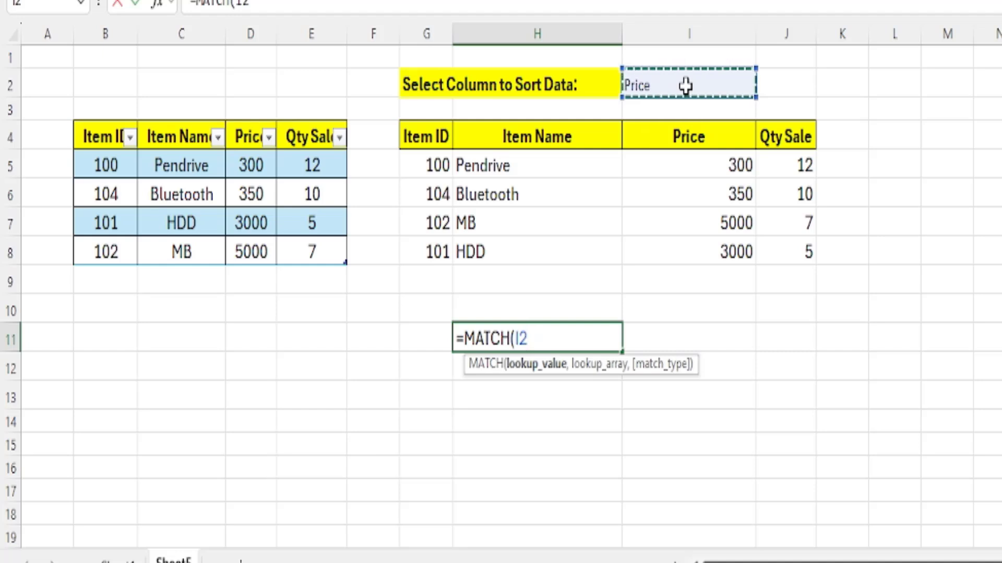
pyautogui.write(',')
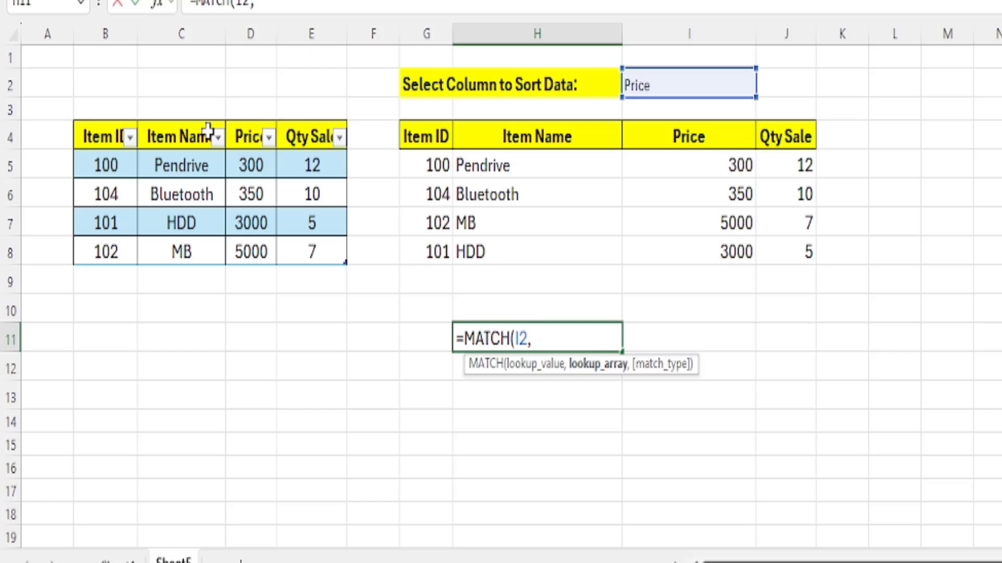
pyautogui.moveTo(97, 131); pyautogui.dragTo(301, 136)
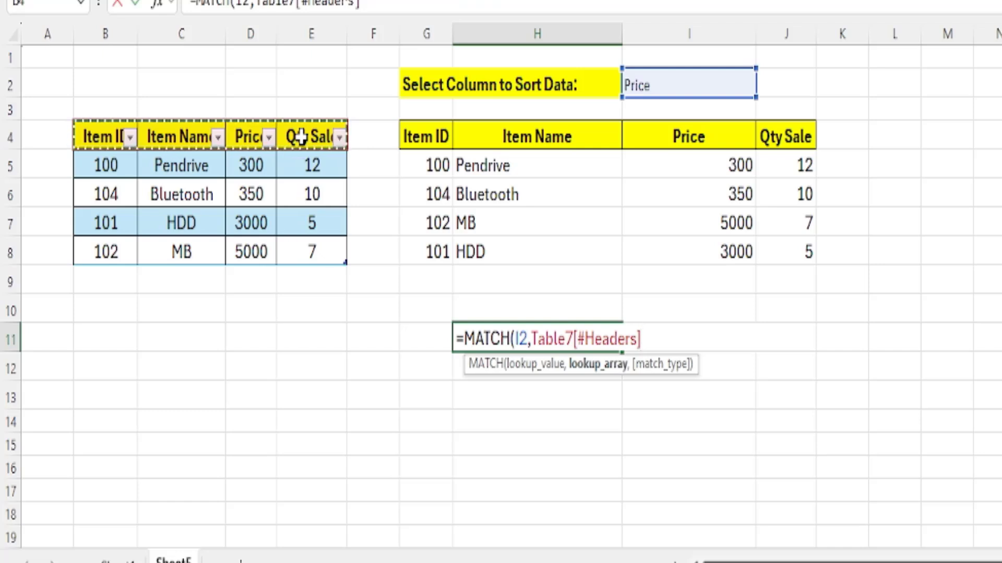
pyautogui.write(',')
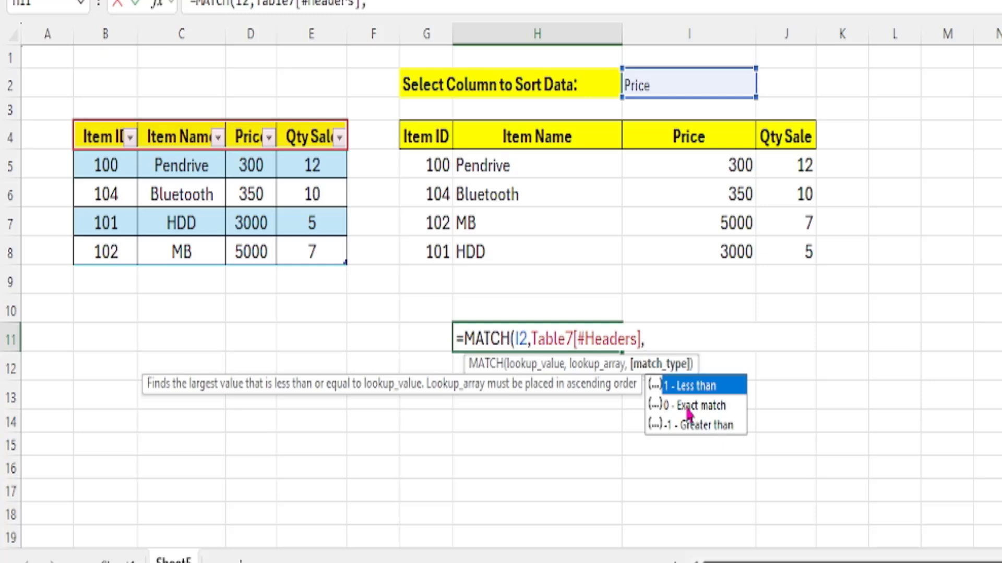
pyautogui.write('0)')
pyautogui.press('Return')
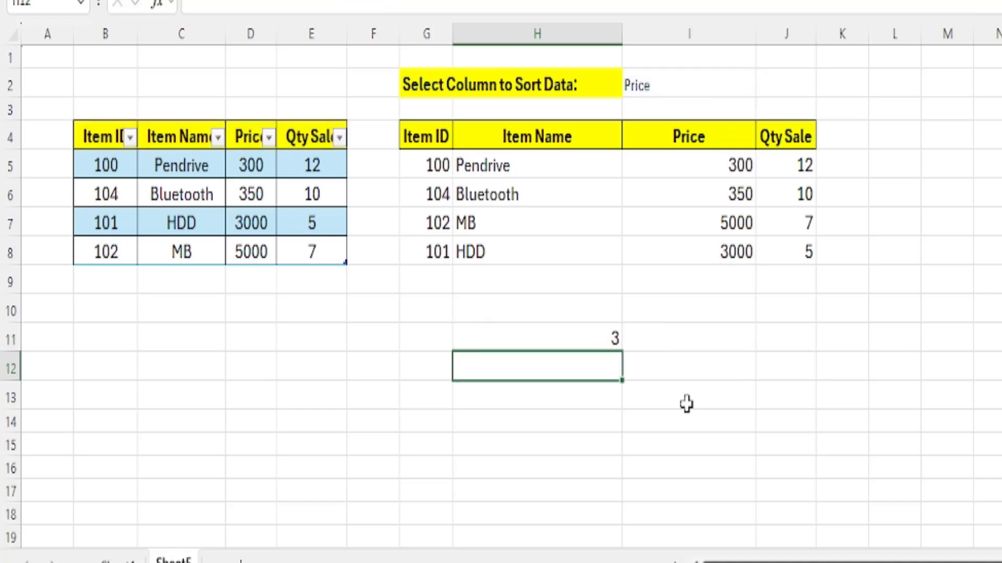
# Step: Centre the MATCH result in H11 and enlarge the font of the column choice in I2
pyautogui.click(536, 340)
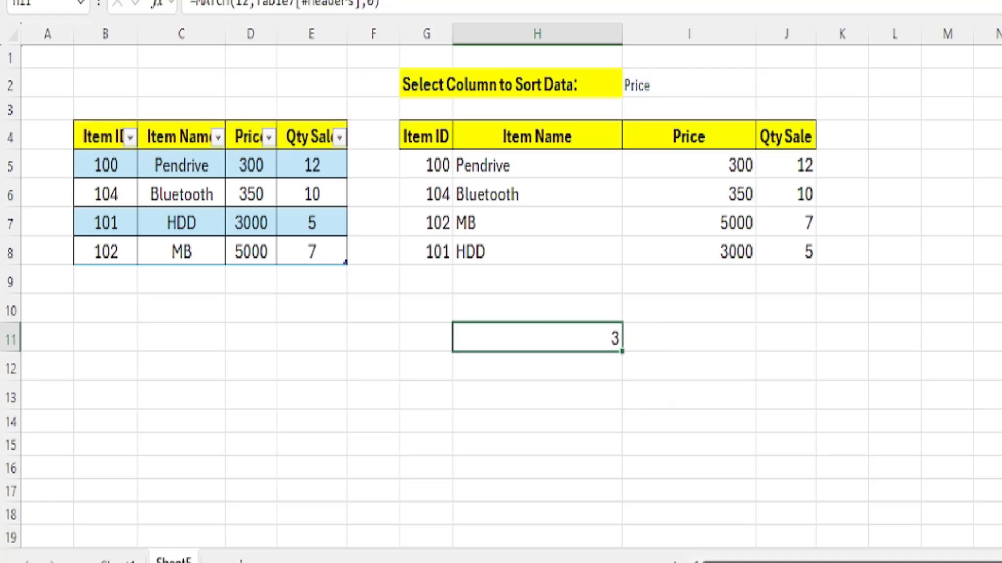
pyautogui.click(664, 88)
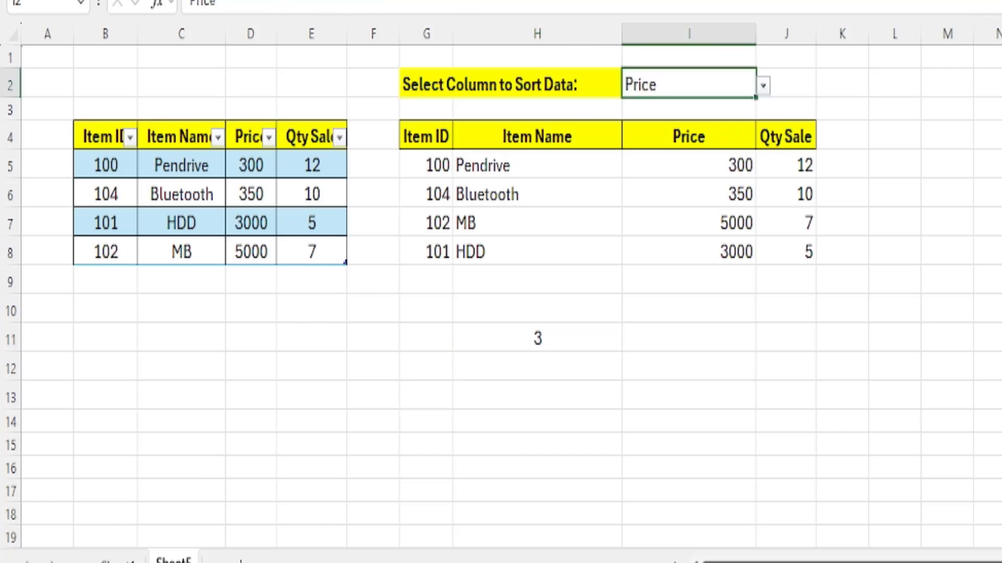
pyautogui.click(547, 338)
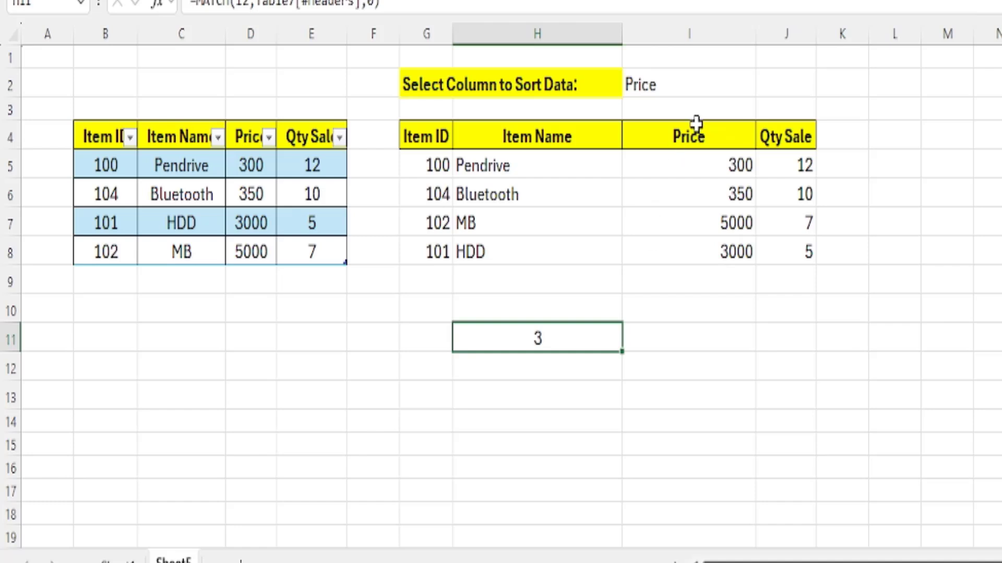
# Step: Choose Qty Sale as the sort column in I2 to test the MATCH result in H11
pyautogui.click(249, 133)
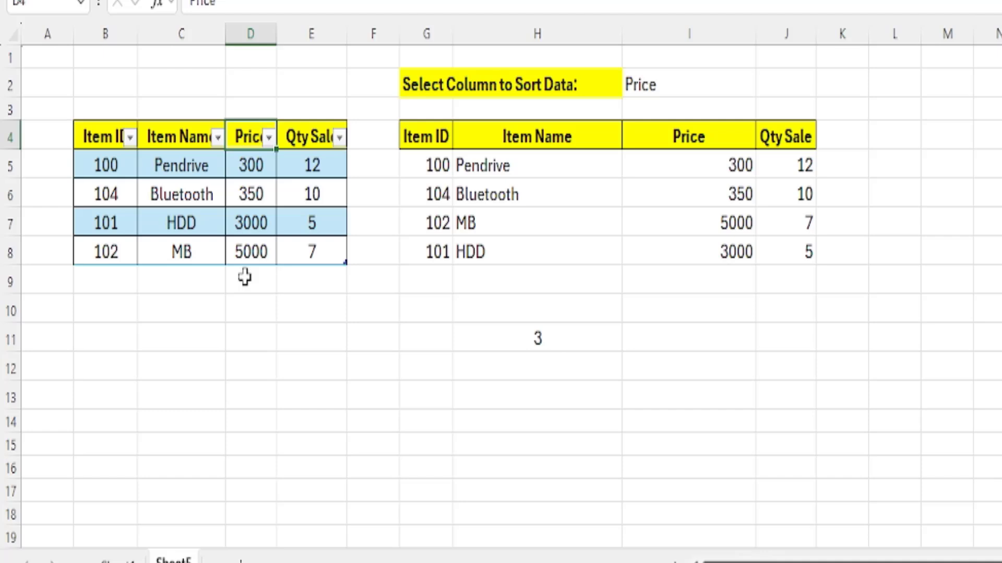
pyautogui.click(718, 83)
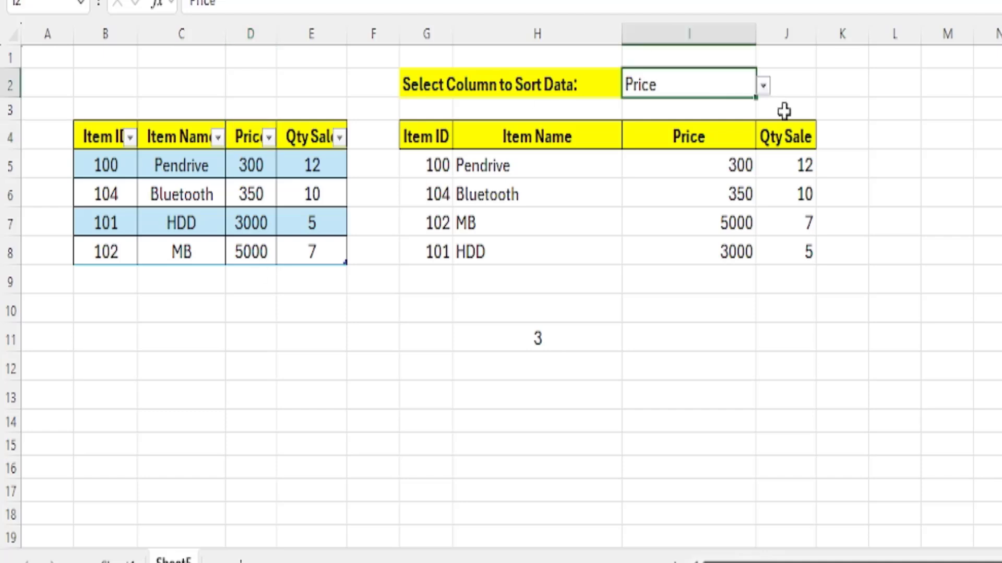
pyautogui.click(764, 87)
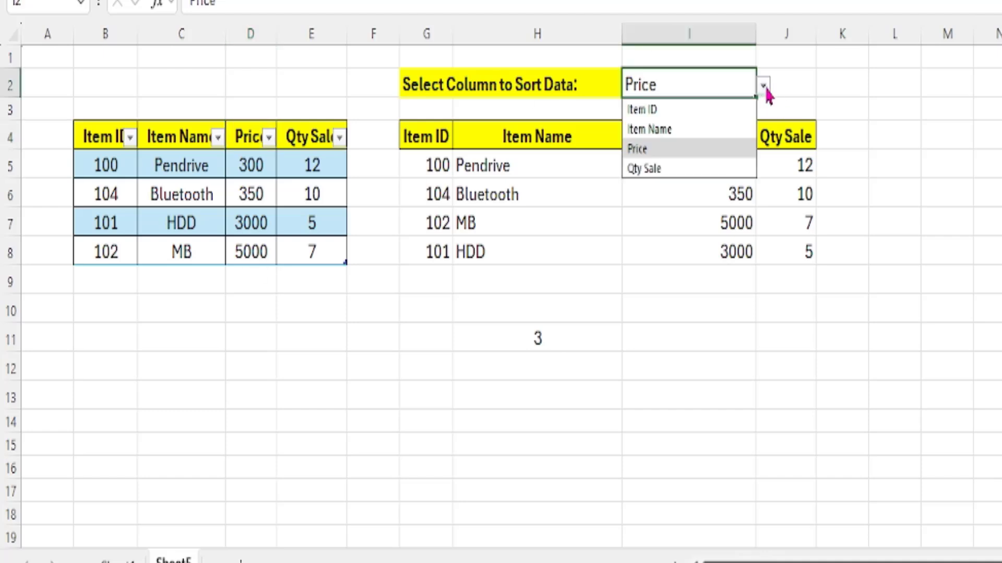
pyautogui.click(662, 166)
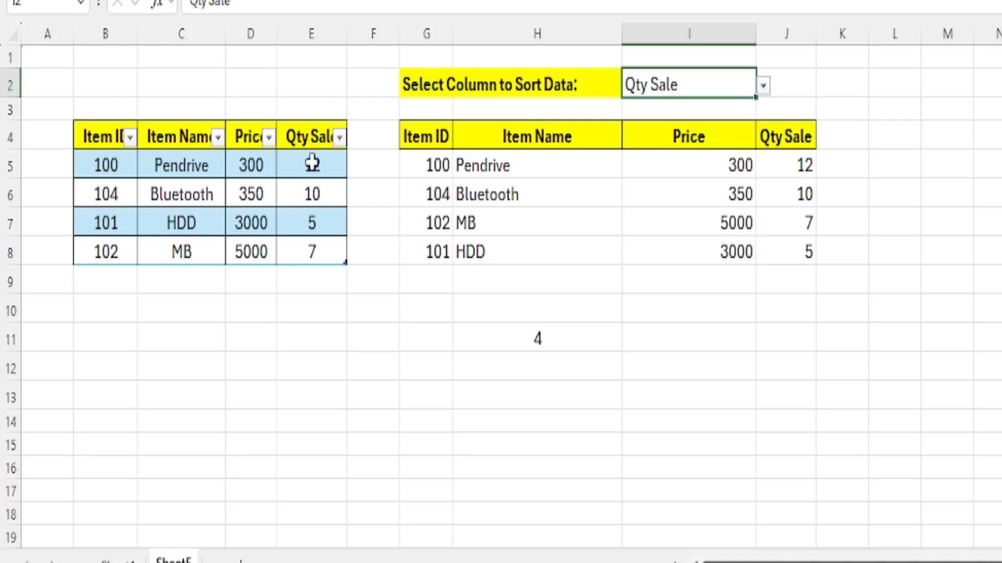
# Step: Copy the MATCH(I2,Table7[#Headers],0) expression from H11 without its equals sign, and clear the cell
pyautogui.click(520, 348)
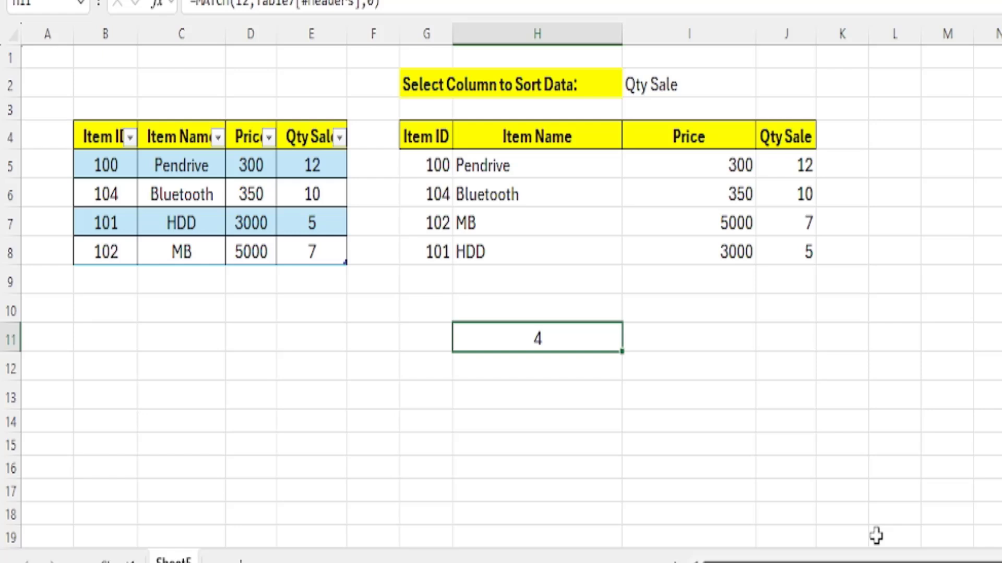
pyautogui.press('F2')
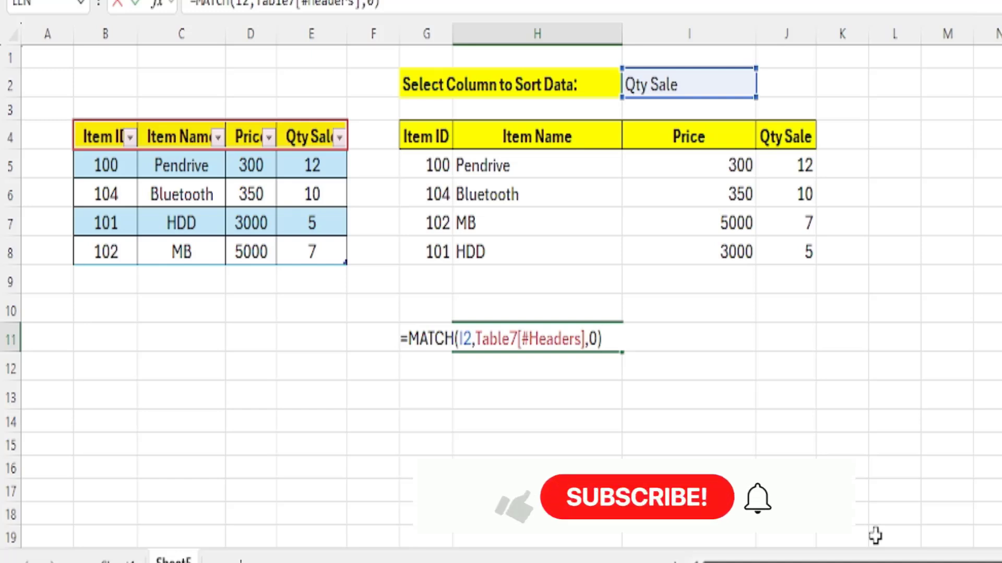
pyautogui.hotkey('shift', 'Left')
pyautogui.hotkey('shift', 'Left')
pyautogui.hotkey('shift', 'Left')
pyautogui.hotkey('shift', 'Left')
pyautogui.hotkey('shift', 'Left')
pyautogui.hotkey('shift', 'Left')
pyautogui.hotkey('shift', 'Left')
pyautogui.hotkey('shift', 'Left')
pyautogui.hotkey('shift', 'Left')
pyautogui.hotkey('shift', 'Left')
pyautogui.hotkey('shift', 'Left')
pyautogui.hotkey('shift', 'Left')
pyautogui.hotkey('shift', 'Left')
pyautogui.hotkey('shift', 'Left')
pyautogui.hotkey('shift', 'Left')
pyautogui.hotkey('shift', 'Left')
pyautogui.hotkey('shift', 'Left')
pyautogui.hotkey('shift', 'Left')
pyautogui.hotkey('shift', 'Left')
pyautogui.hotkey('shift', 'Left')
pyautogui.hotkey('shift', 'Left')
pyautogui.hotkey('shift', 'Left')
pyautogui.hotkey('shift', 'Left')
pyautogui.hotkey('shift', 'Left')
pyautogui.hotkey('shift', 'Left')
pyautogui.hotkey('shift', 'Left')
pyautogui.hotkey('shift', 'Left')
pyautogui.hotkey('ctrl', 'c')
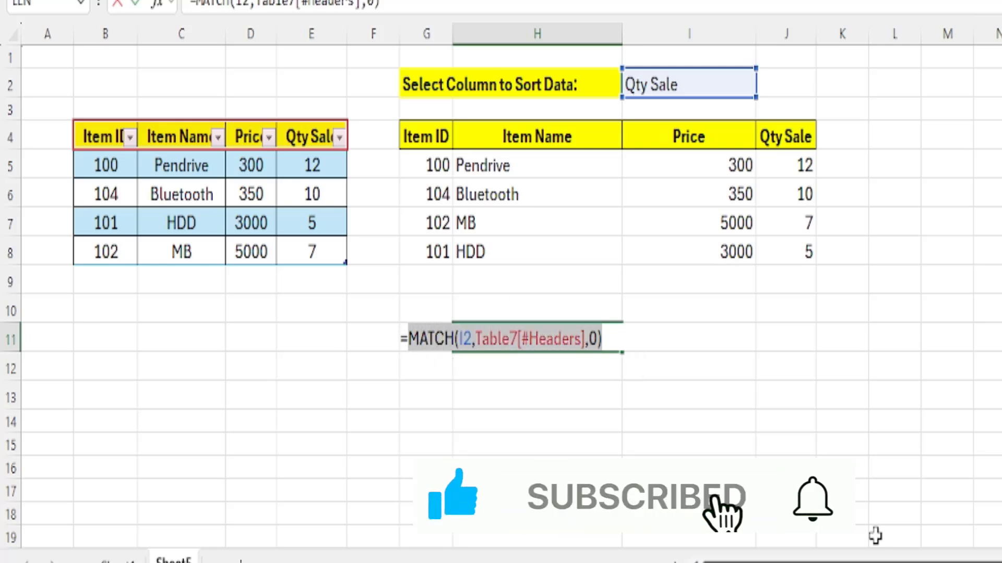
pyautogui.press('Escape')
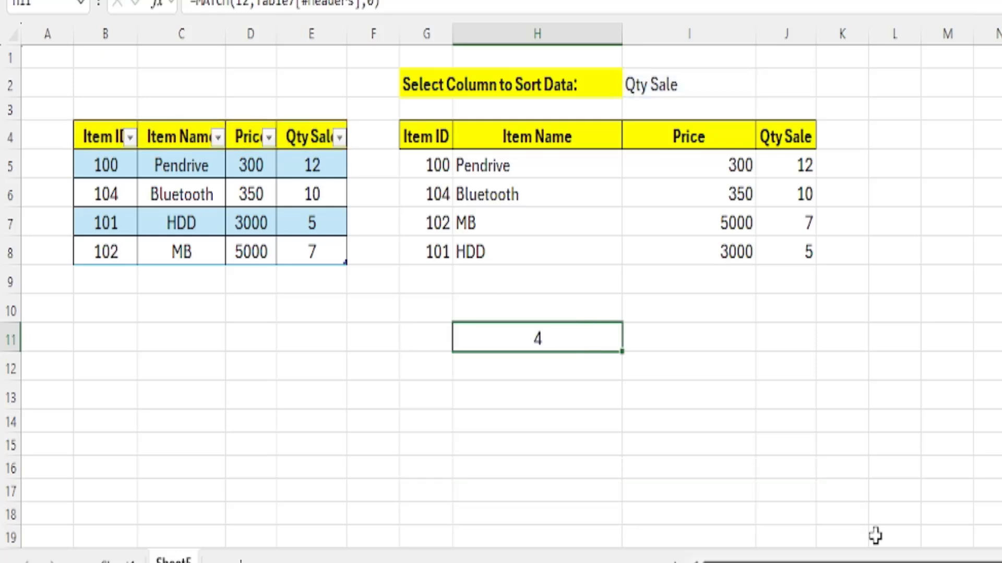
pyautogui.press('Delete')
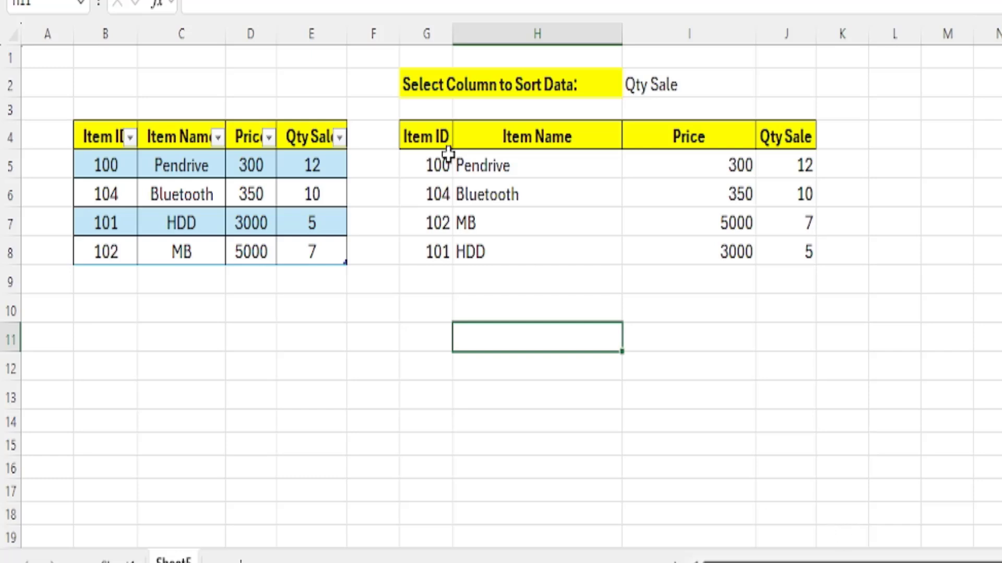
# Step: Replace the fixed sort index in G5's SORT formula with the copied MATCH expression, giving =SORT(Table7,MATCH(I2,Table7[#Headers],0),-1)
pyautogui.doubleClick(417, 161)
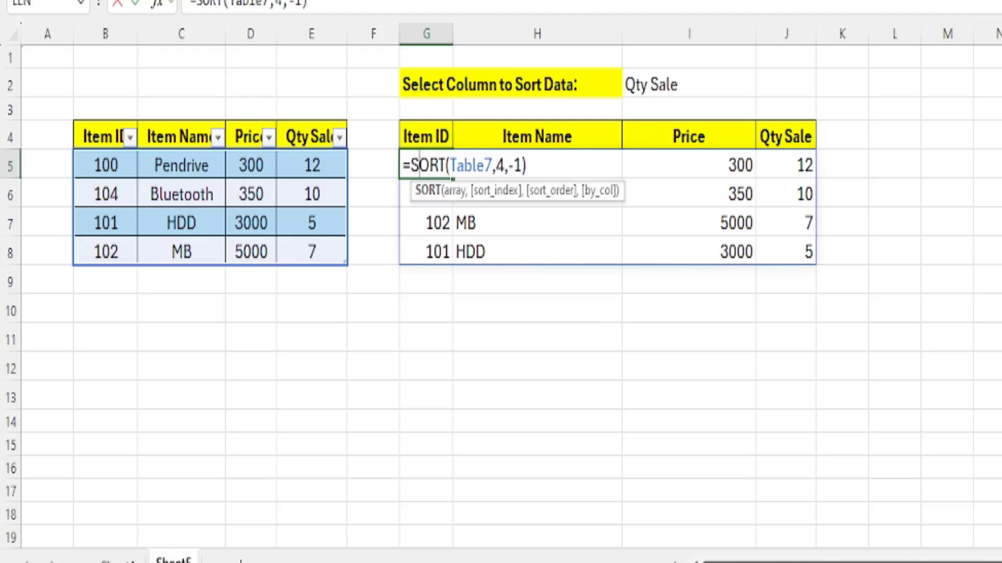
pyautogui.press('Right')
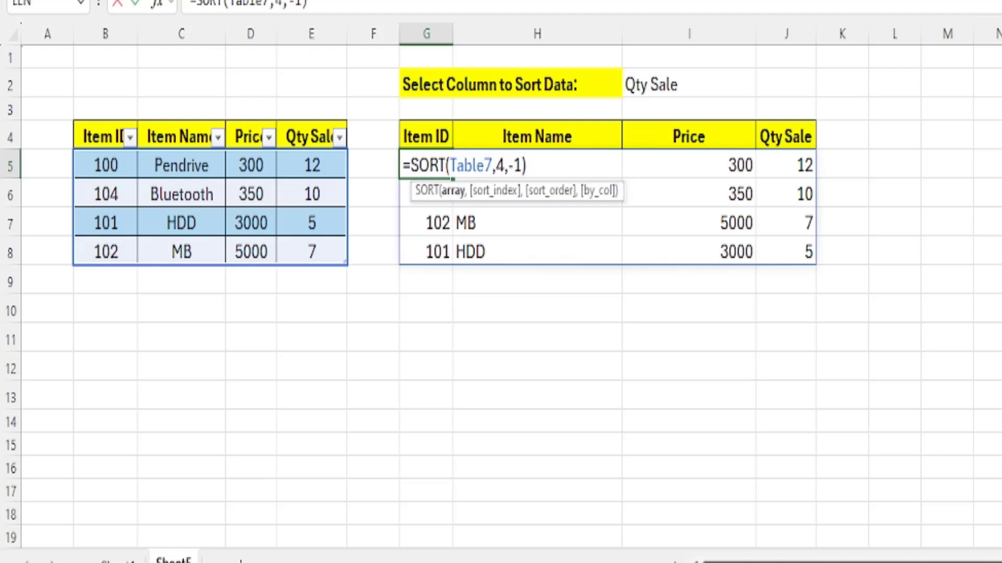
pyautogui.press('Right')
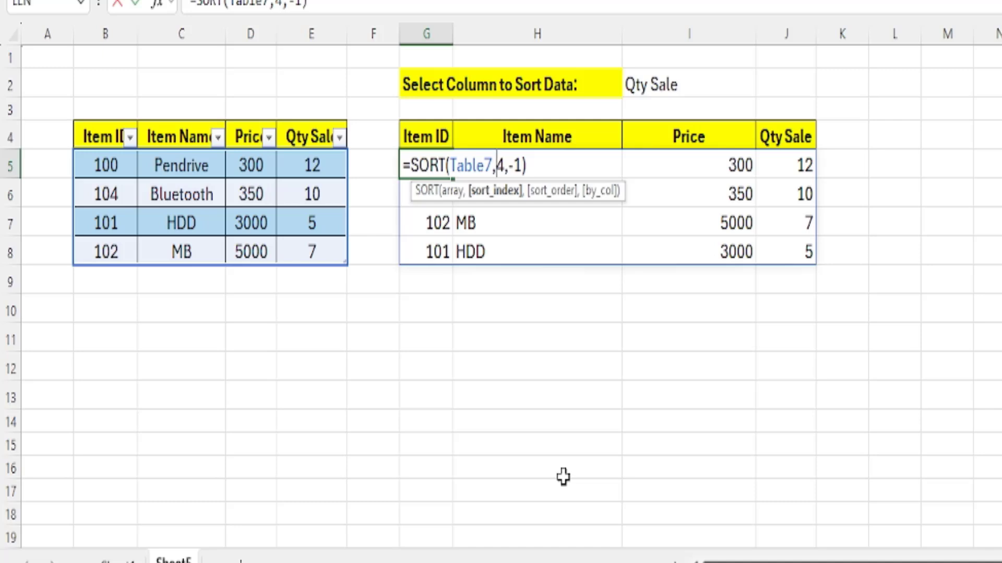
pyautogui.press('Delete')
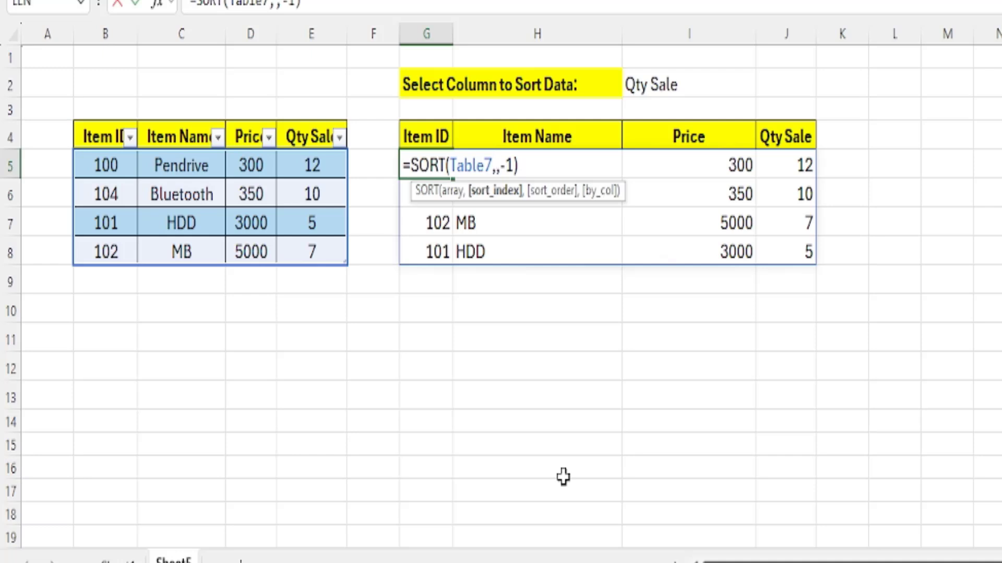
pyautogui.hotkey('ctrl', 'v')
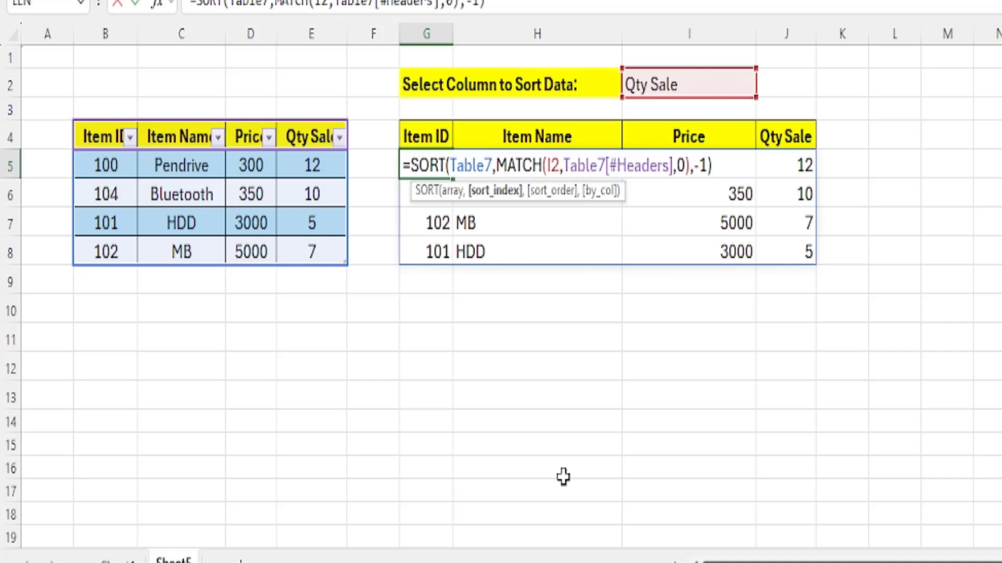
pyautogui.press('Right')
pyautogui.press('Right')
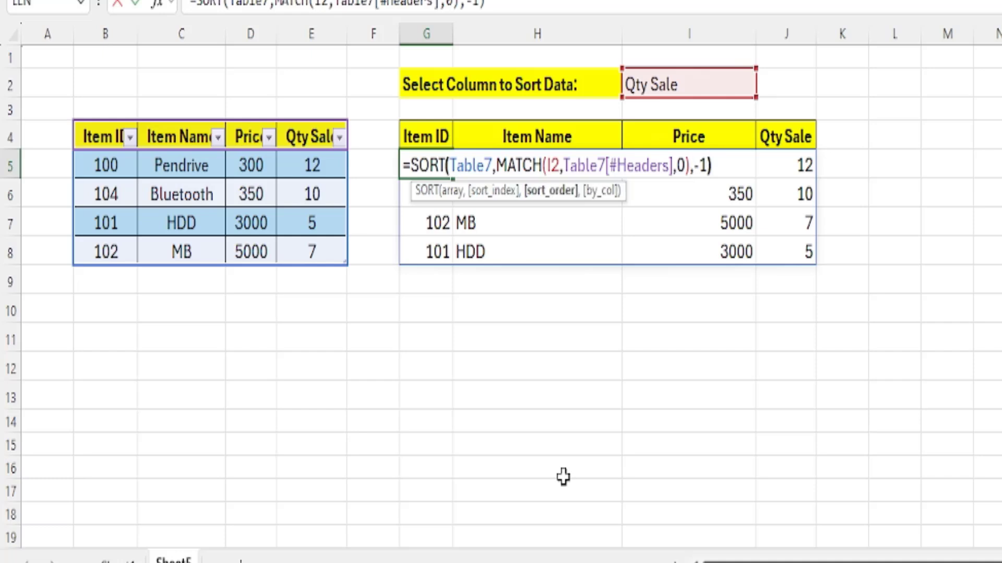
pyautogui.press('Return')
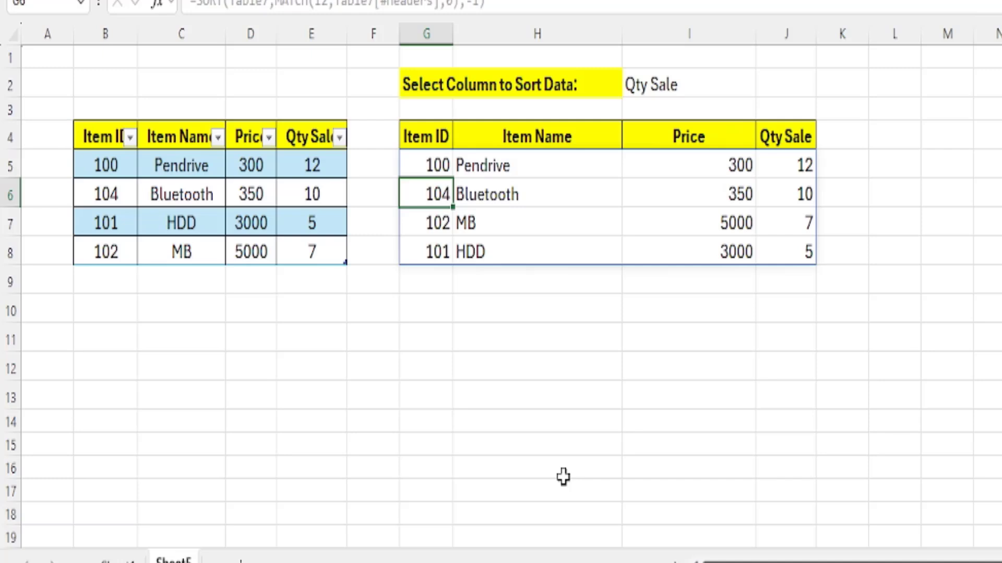
# Step: Choose Item ID as the sort column in I2
pyautogui.click(705, 81)
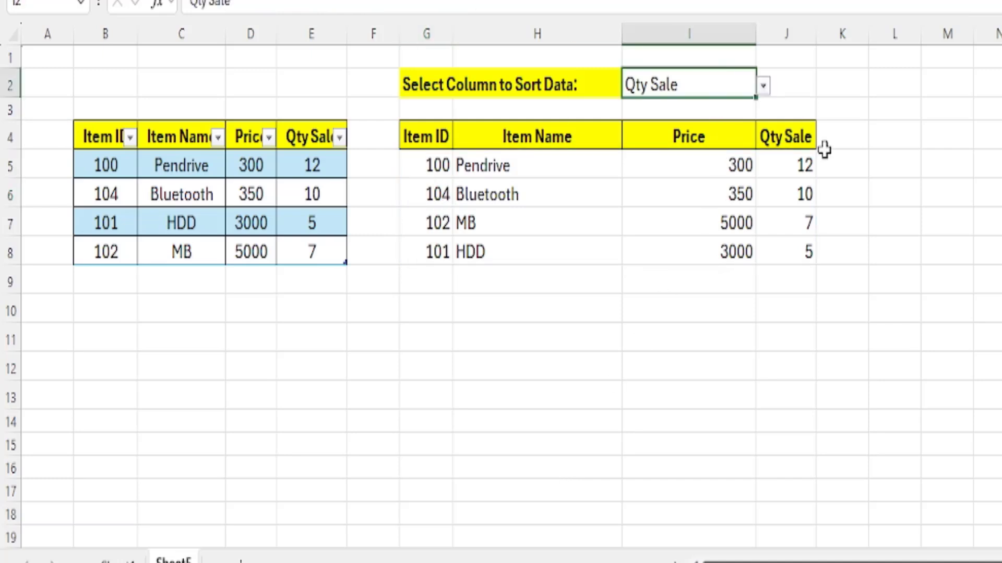
pyautogui.click(764, 87)
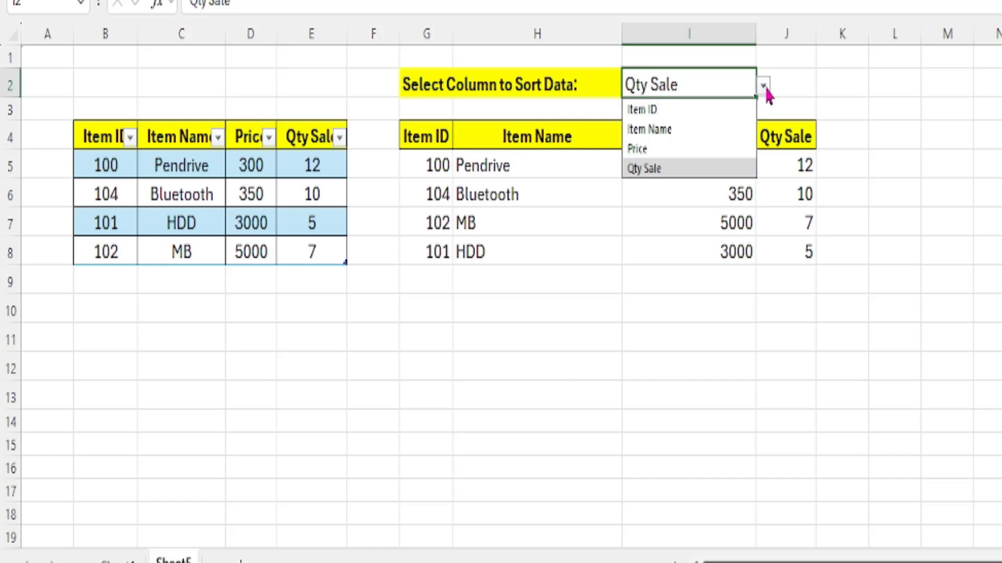
pyautogui.click(697, 111)
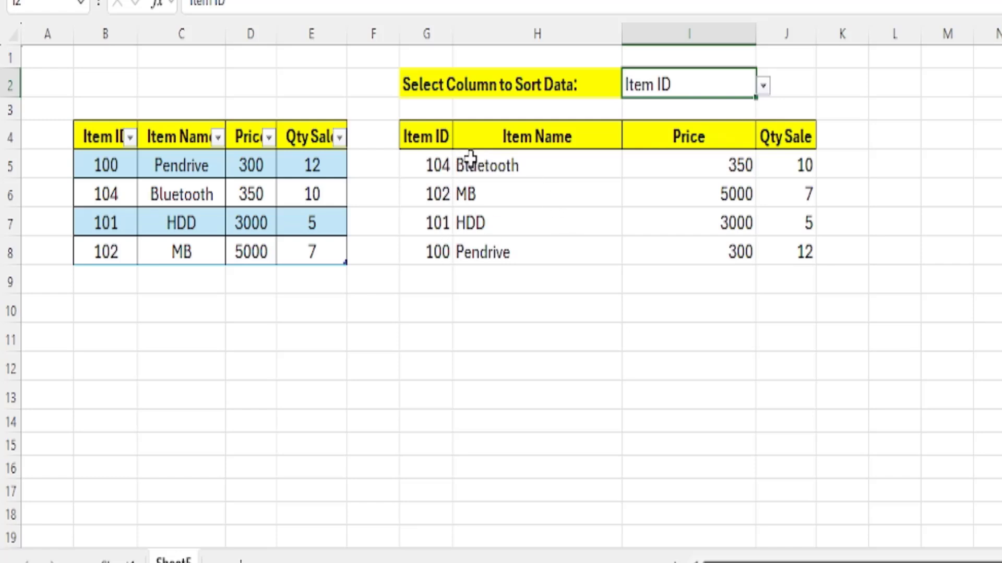
# Step: Set the sort order argument of the SORT formula in G5 to 1 for ascending order
pyautogui.doubleClick(419, 164)
pyautogui.click(691, 170)
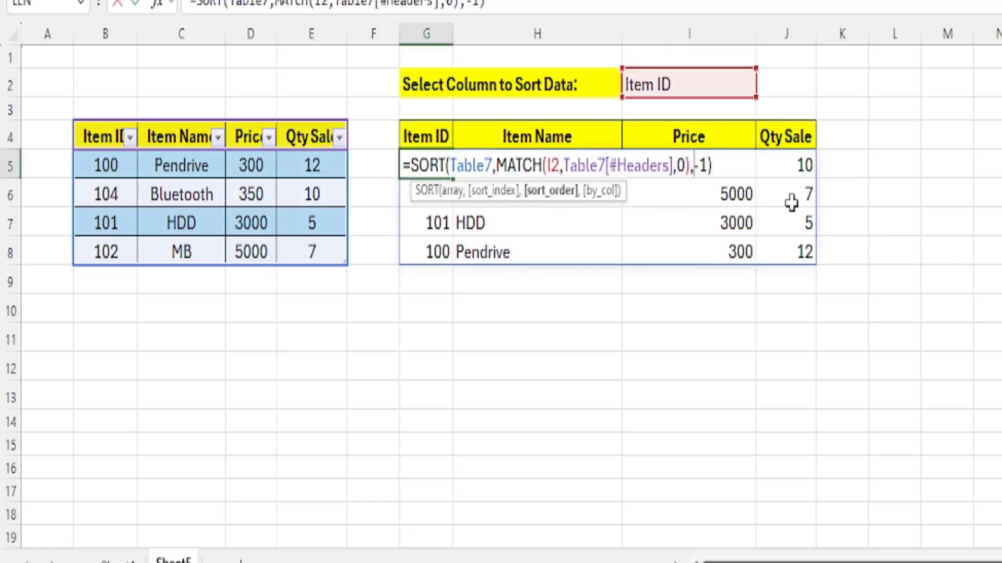
pyautogui.press('Delete')
pyautogui.press('Return')
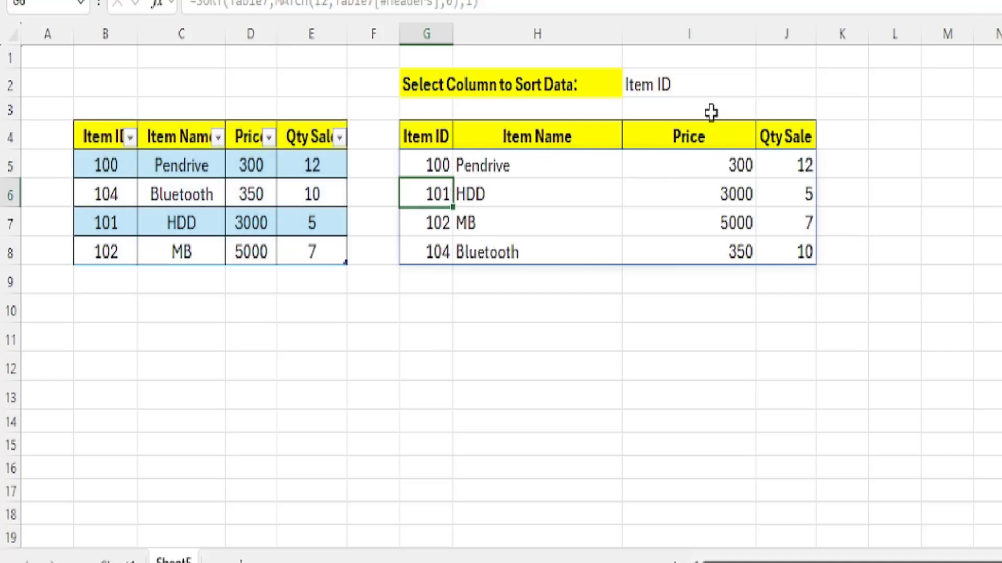
# Step: Choose Price as the sort column in I2
pyautogui.click(737, 83)
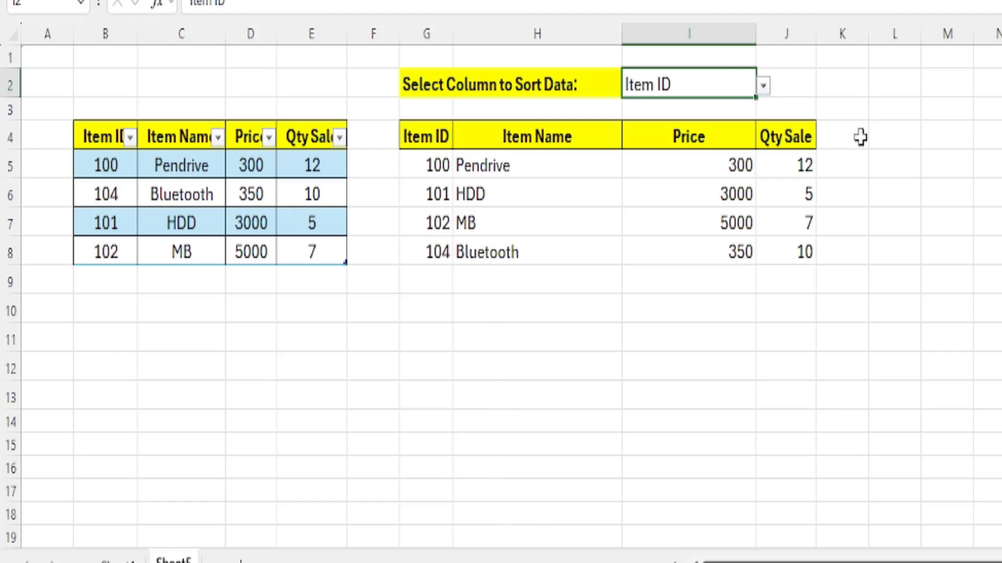
pyautogui.click(764, 86)
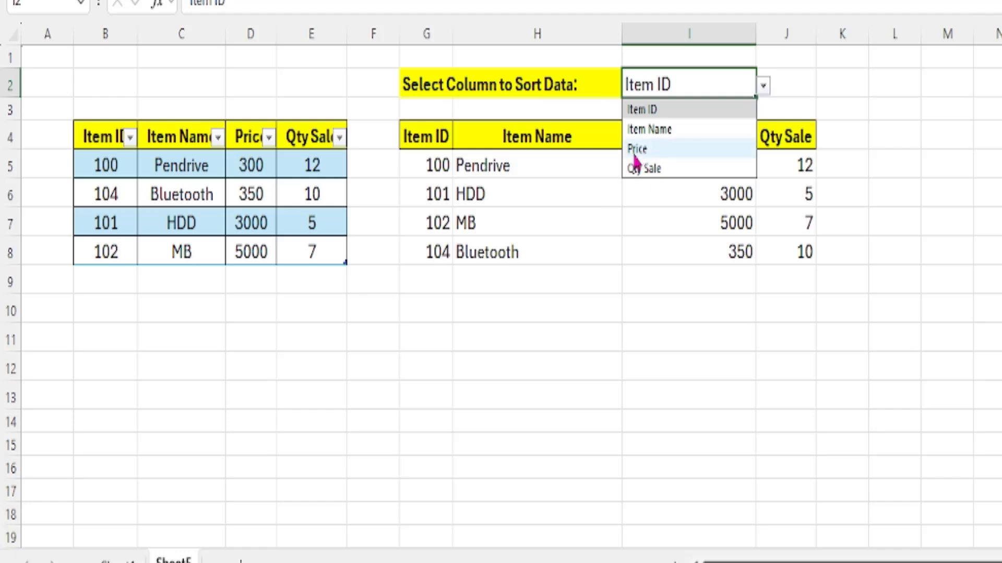
pyautogui.click(648, 152)
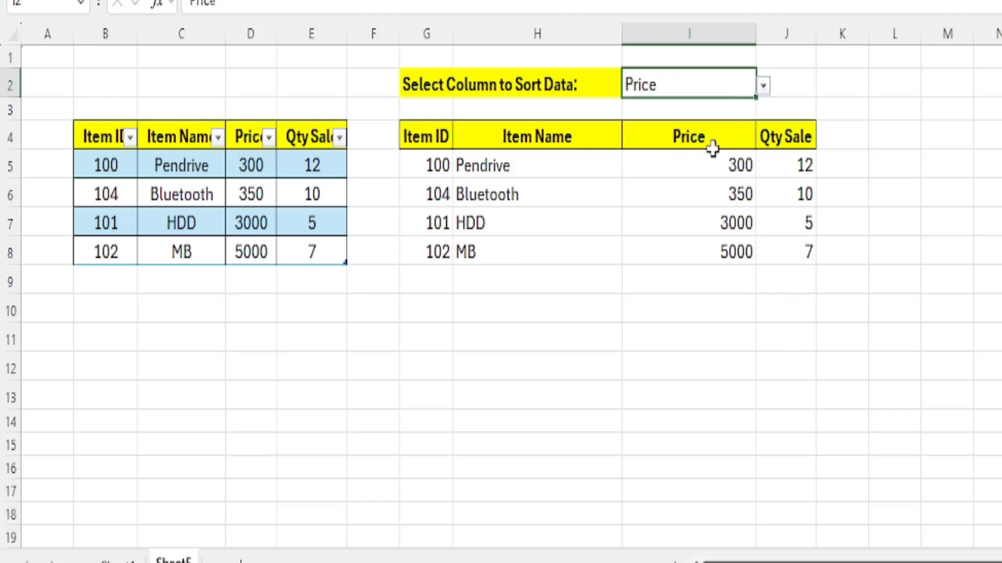
# Step: Centre the Price values in I5:I8 and the Qty Sale values in J5:J8 of the sorted output
pyautogui.moveTo(707, 165); pyautogui.dragTo(707, 252)
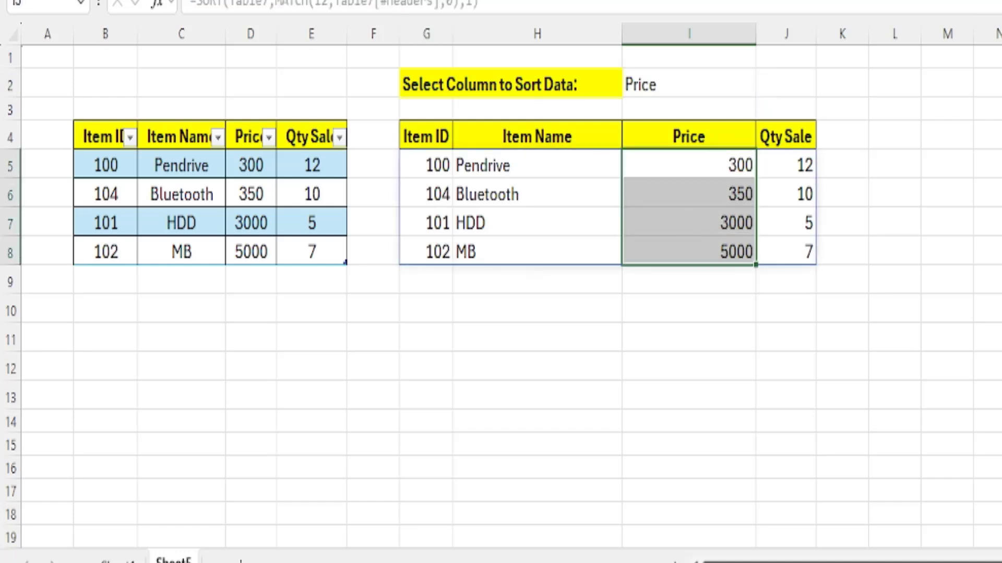
pyautogui.click(728, 334)
pyautogui.click(705, 195)
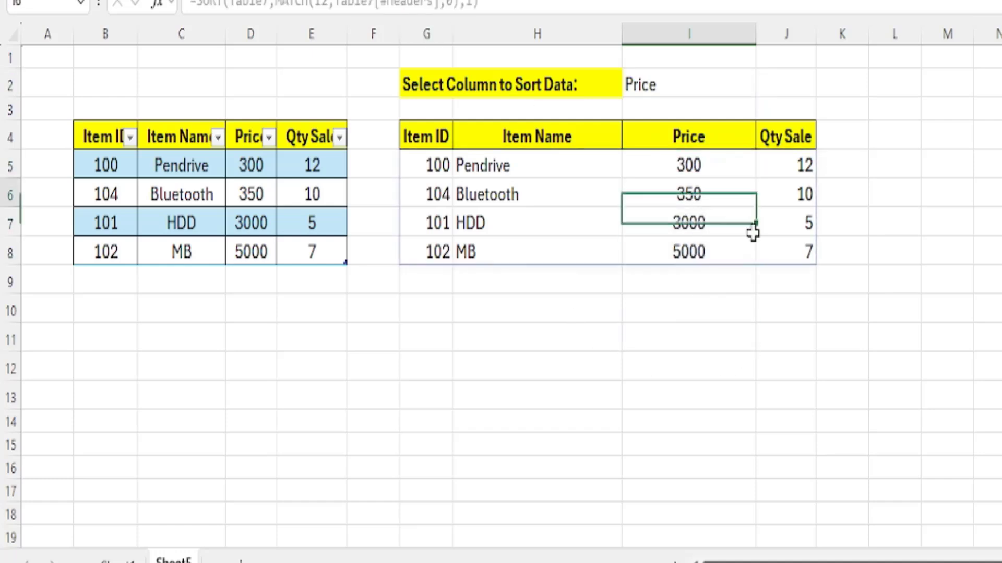
pyautogui.click(723, 218)
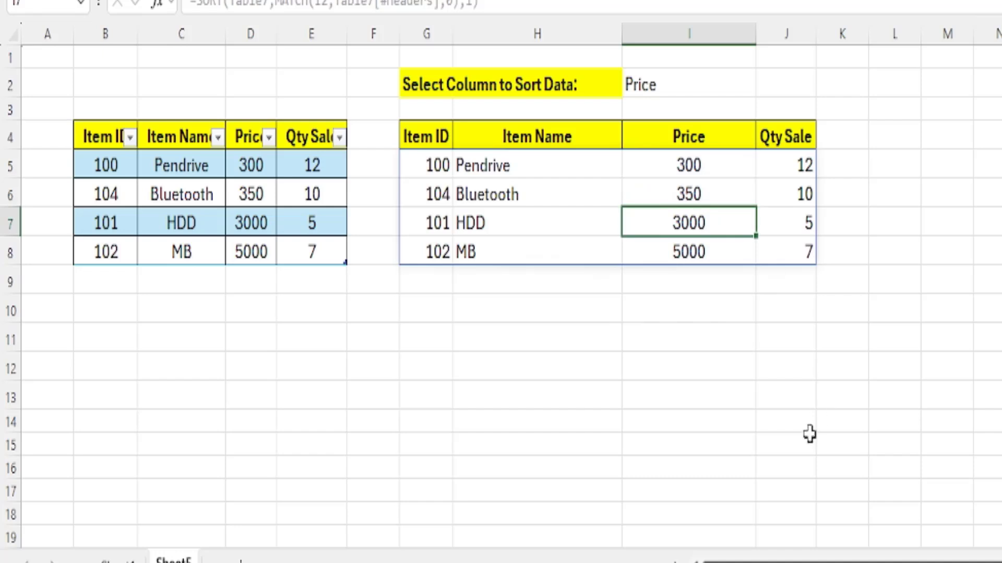
pyautogui.click(727, 243)
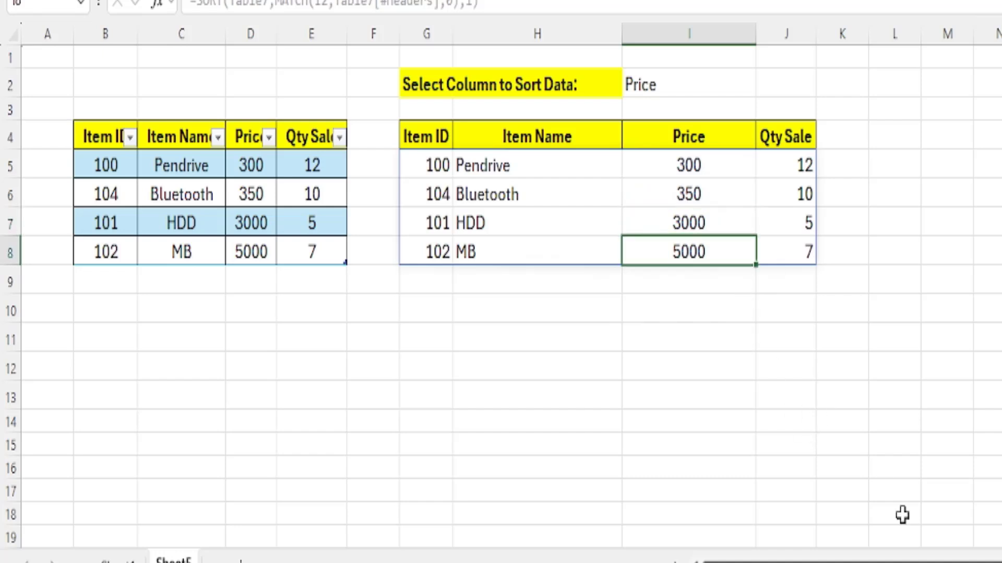
pyautogui.moveTo(771, 163); pyautogui.dragTo(778, 261)
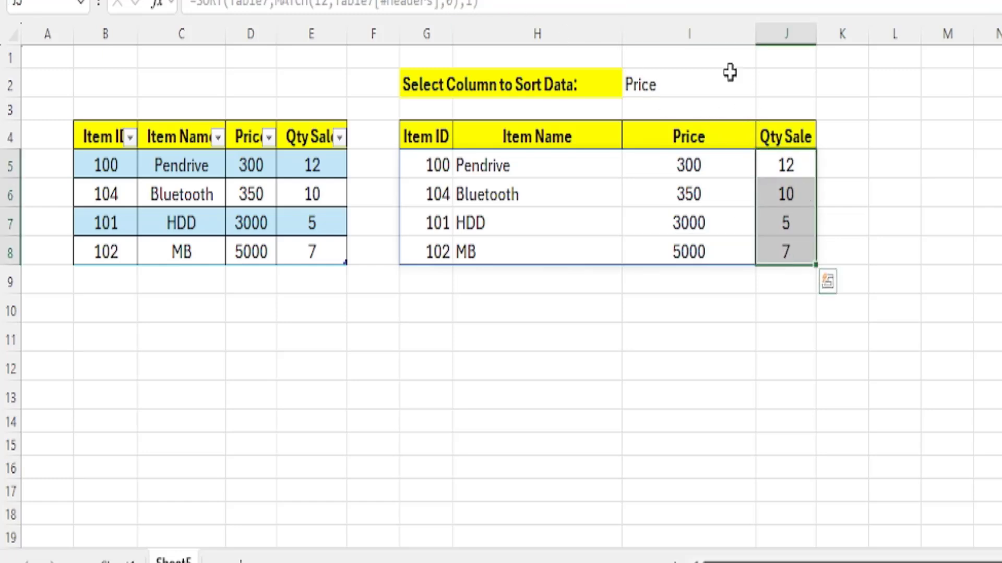
# Step: Switch the sort column in I2 to Qty Sale
pyautogui.click(712, 84)
pyautogui.click(763, 86)
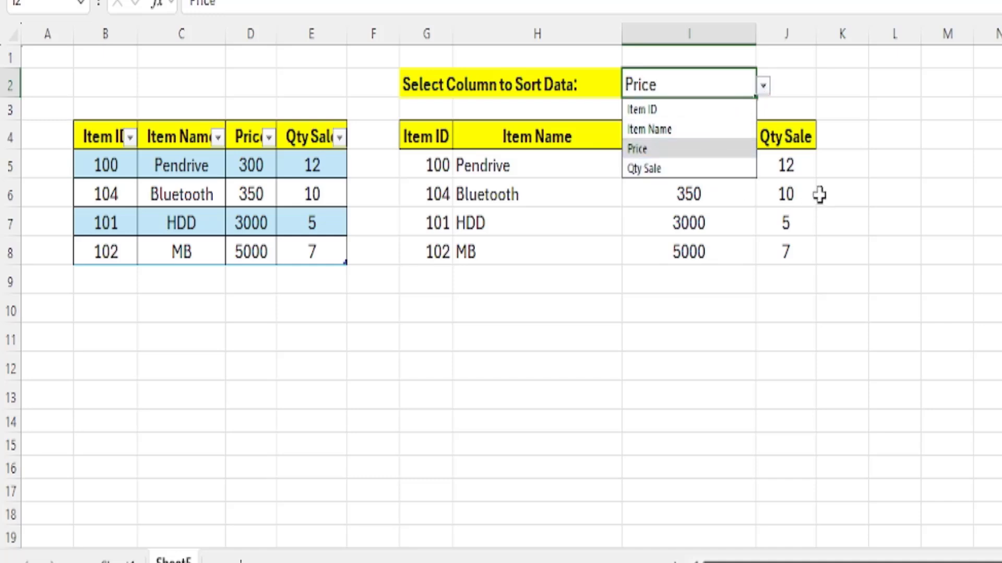
pyautogui.click(706, 170)
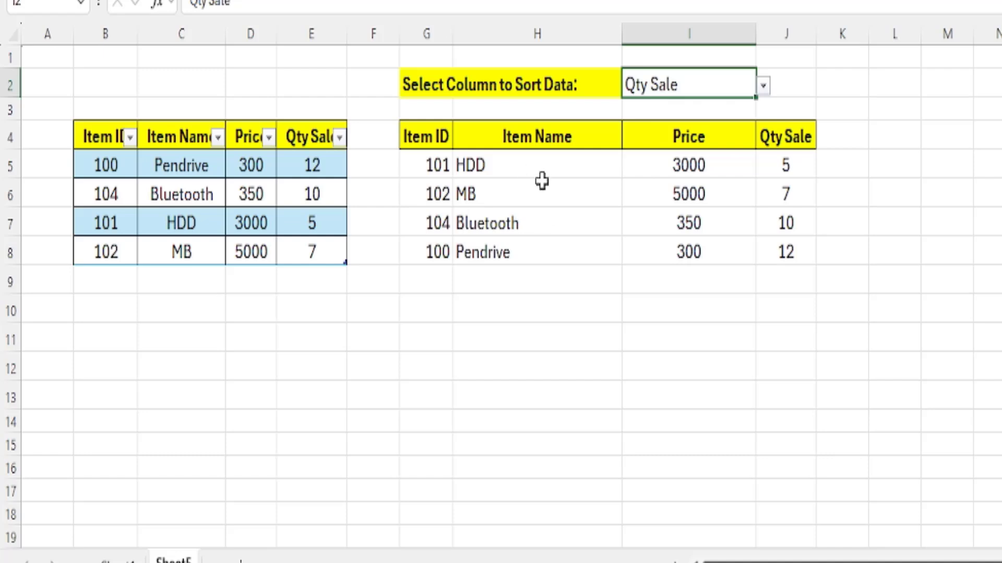
# Step: Centre the Item Name values in H5:H8 of the sorted output
pyautogui.moveTo(540, 167); pyautogui.dragTo(539, 255)
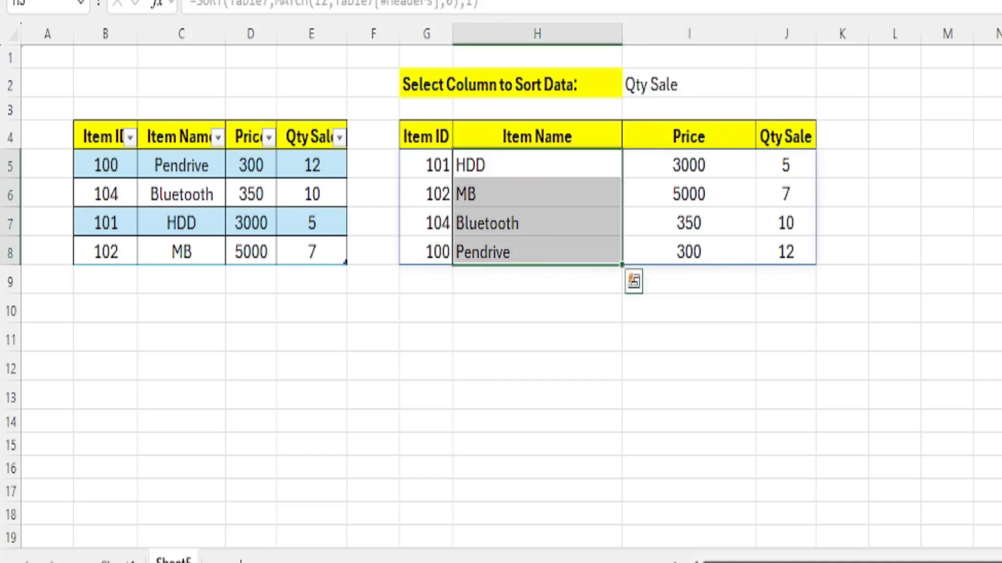
pyautogui.click(489, 1)
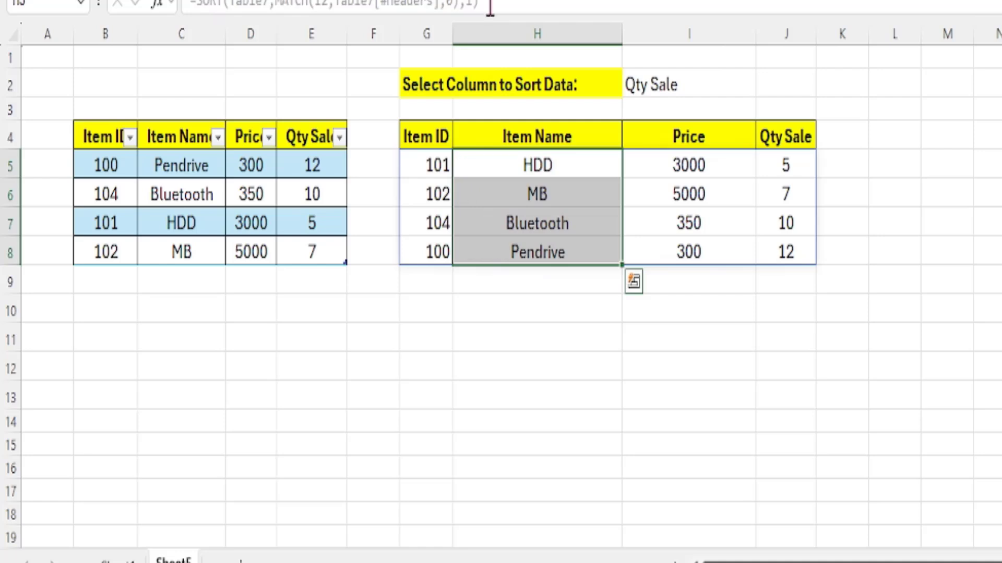
pyautogui.click(689, 82)
pyautogui.click(590, 396)
# Step: Switch the sort column in I2 to Item Name
pyautogui.click(752, 89)
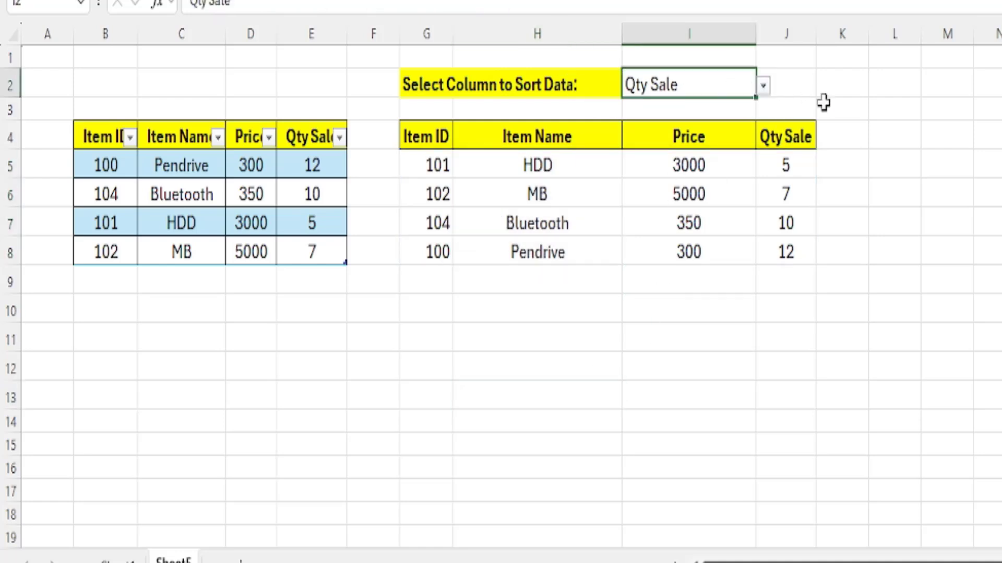
pyautogui.click(764, 86)
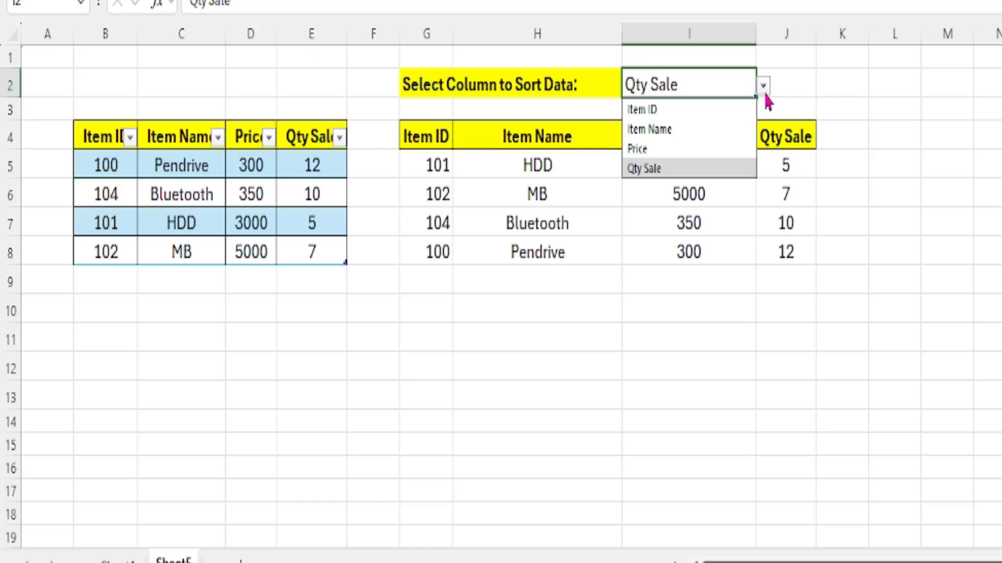
pyautogui.click(707, 128)
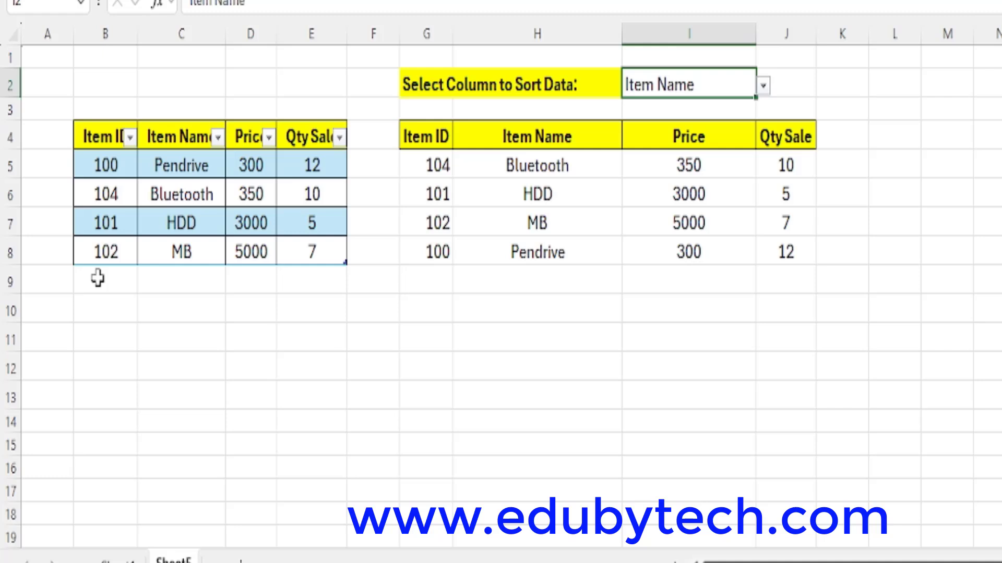
# Step: Add a row 9 to the source table with Item ID 103 and Item Name HEAD PHONE, and autofit column C
pyautogui.moveTo(98, 279); pyautogui.dragTo(291, 472)
pyautogui.scroll(3, 291, 472)
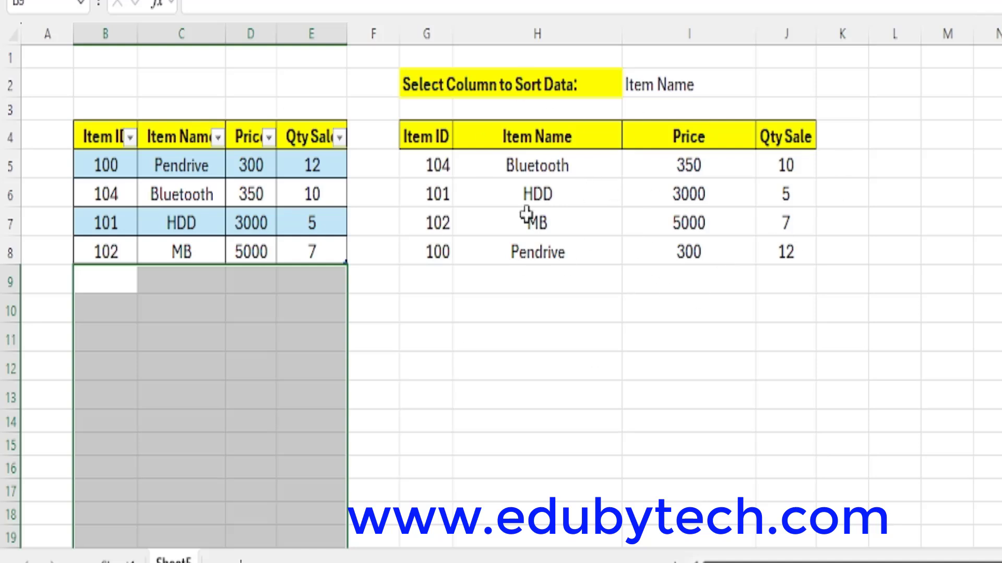
pyautogui.click(81, 282)
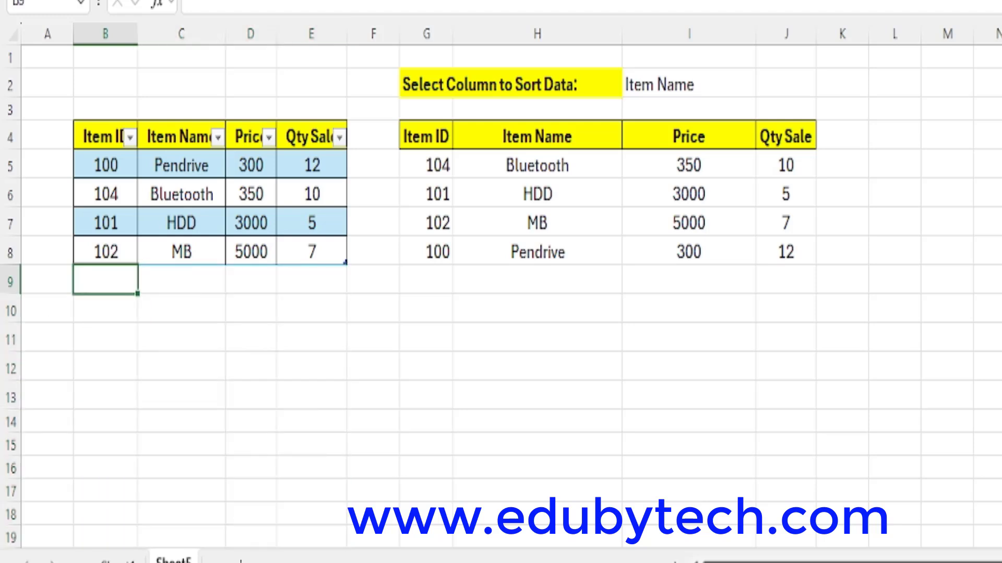
pyautogui.write('103')
pyautogui.press('Tab')
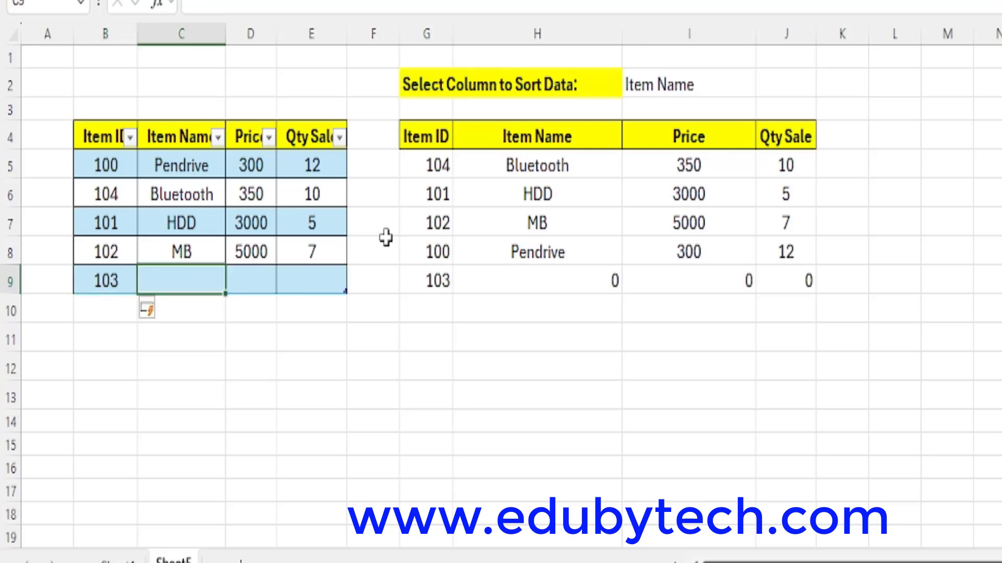
pyautogui.write('HEAD')
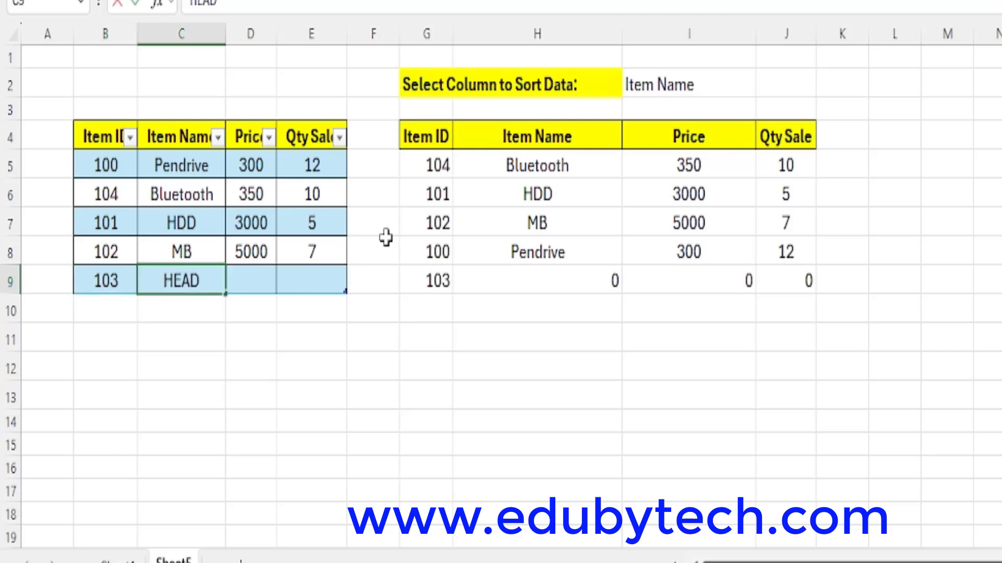
pyautogui.write(' PHONE')
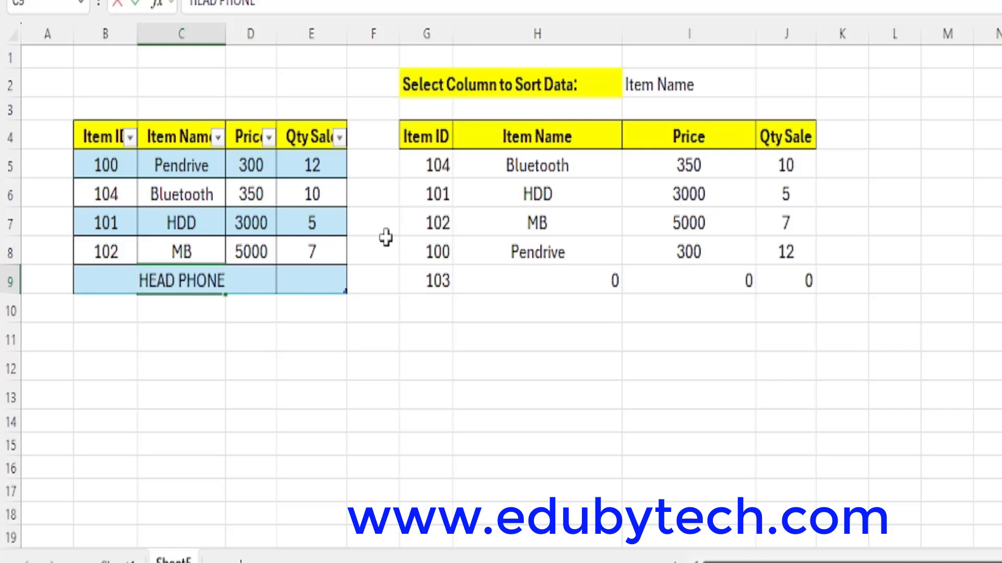
pyautogui.press('Tab')
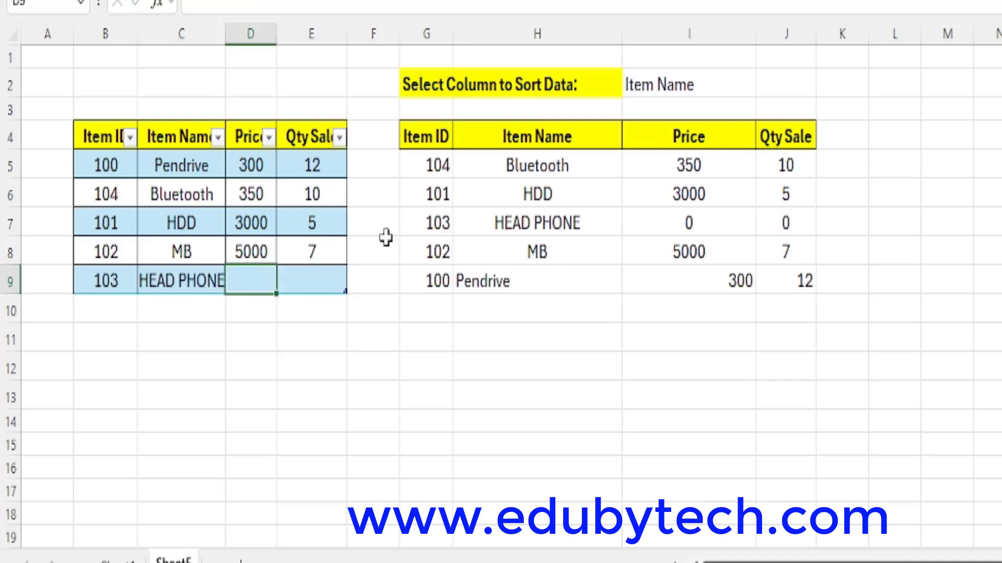
pyautogui.doubleClick(225, 34)
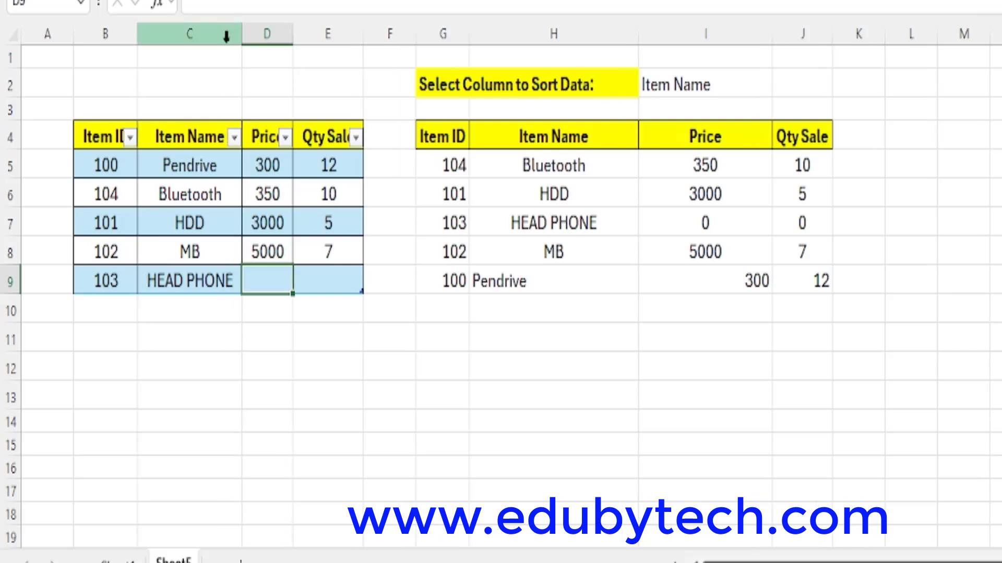
# Step: Enter a Price of 200 and a Qty Sale of 15 for the HEAD PHONE row
pyautogui.write('200')
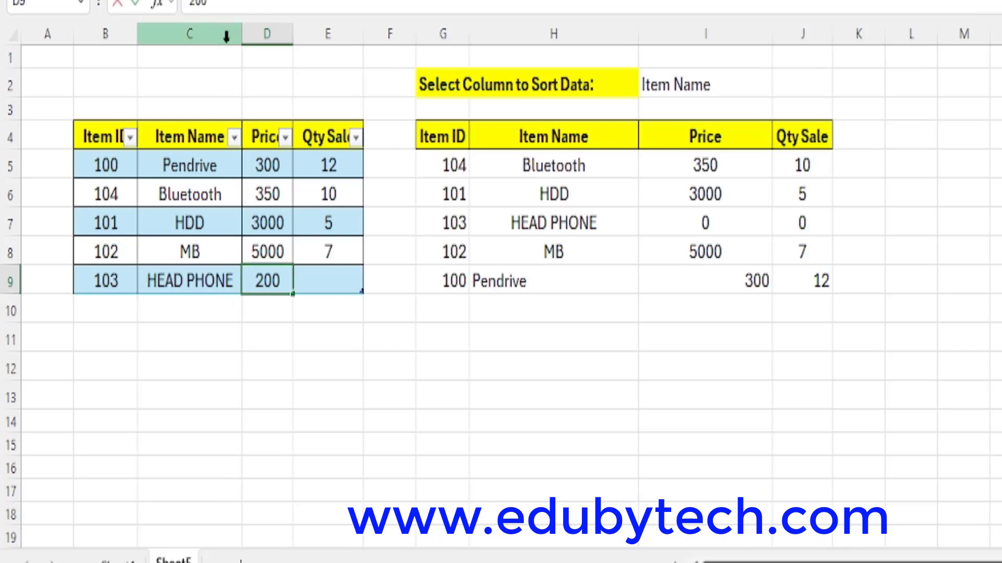
pyautogui.press('Tab')
pyautogui.write('15')
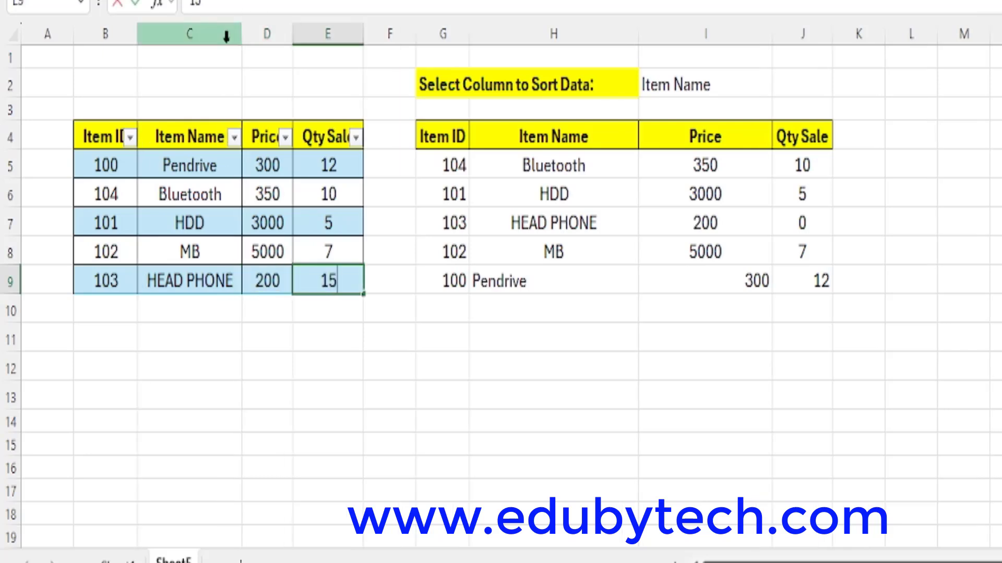
pyautogui.press('Tab')
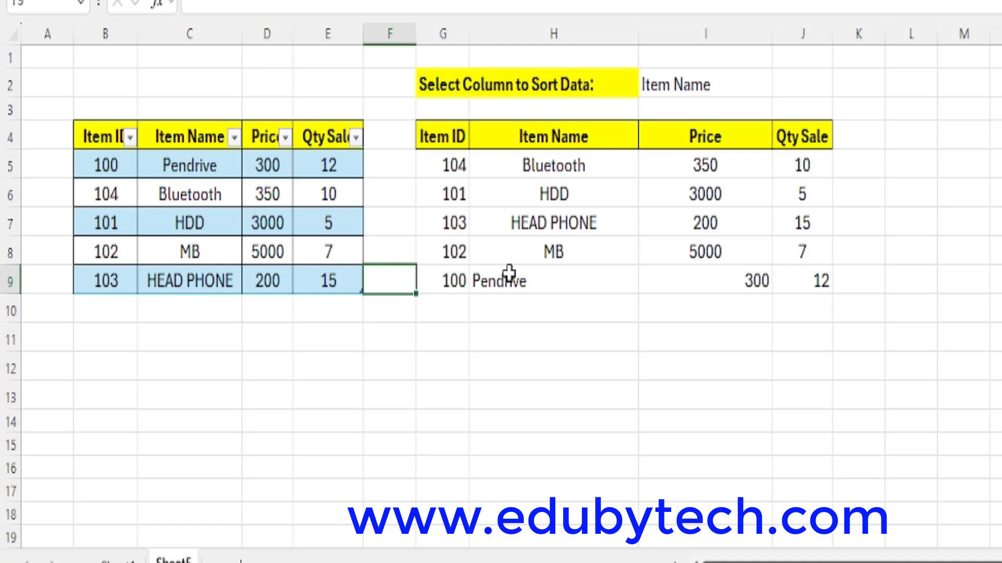
# Step: Centre the Item Name, Price and Qty Sale values in row 9 of the sorted output
pyautogui.moveTo(509, 272); pyautogui.dragTo(854, 284)
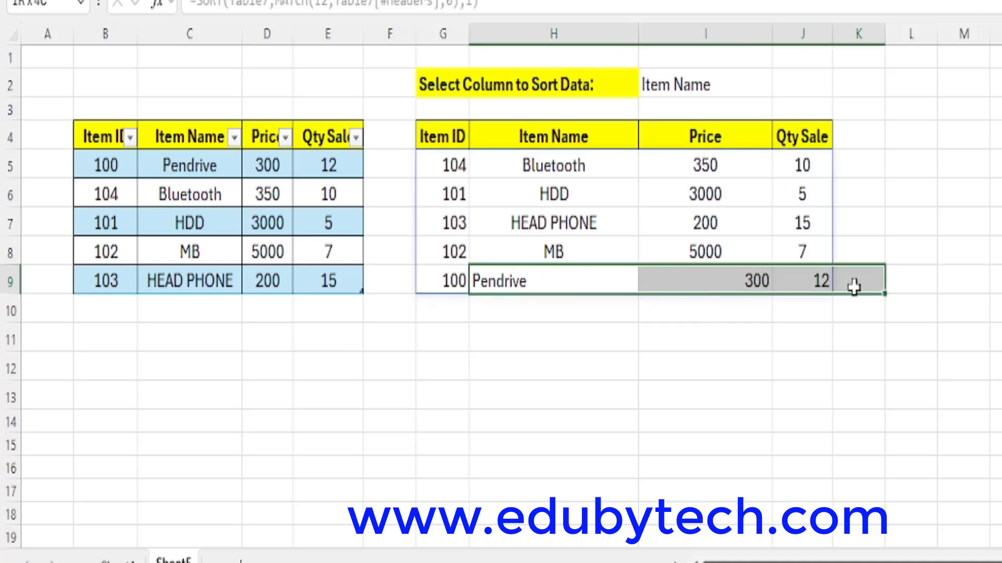
pyautogui.click(562, 442)
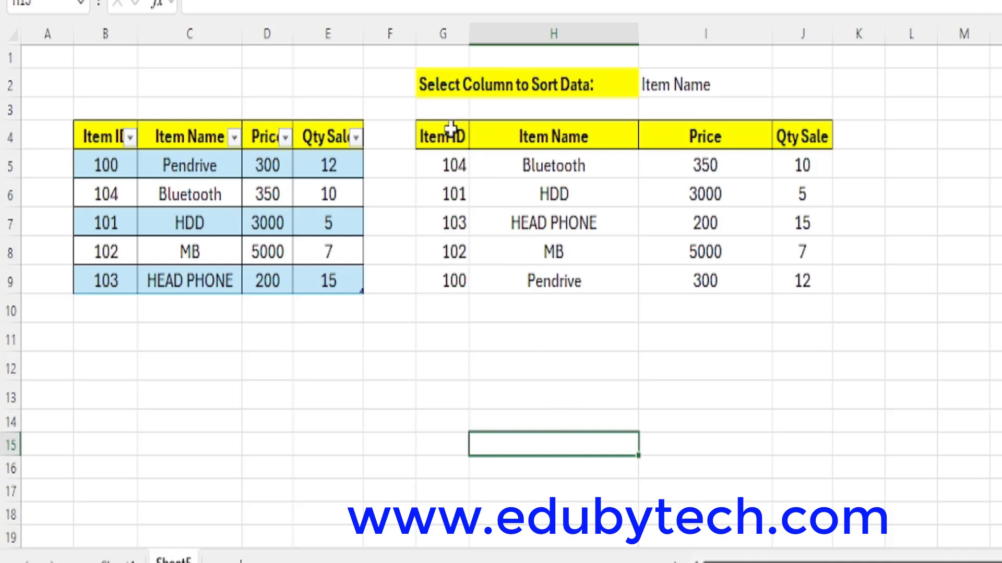
# Step: Choose Item ID as the sort column in I2
pyautogui.click(702, 92)
pyautogui.click(780, 86)
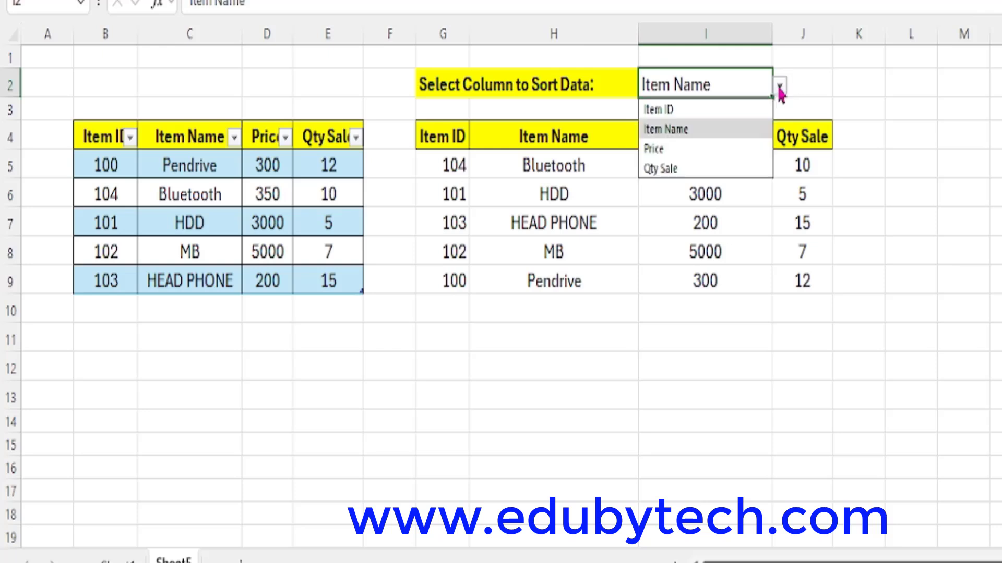
pyautogui.click(679, 107)
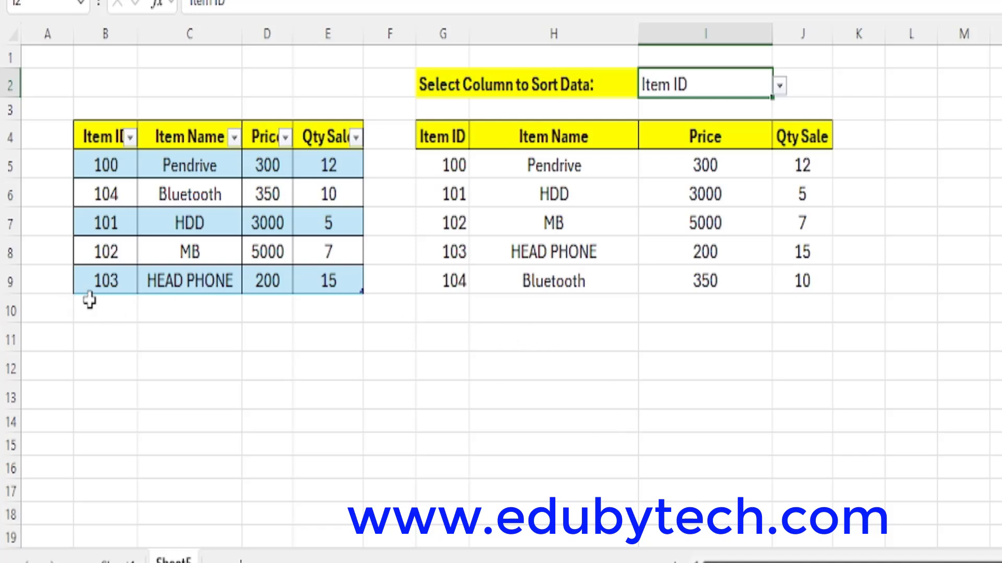
pyautogui.moveTo(105, 304); pyautogui.dragTo(337, 518)
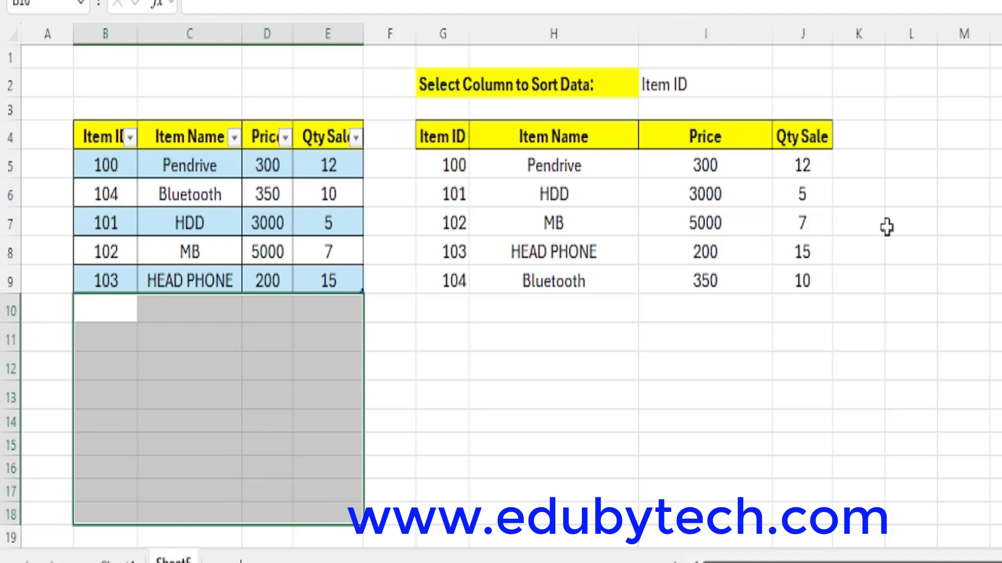
pyautogui.moveTo(393, 166); pyautogui.dragTo(399, 198)
pyautogui.click(444, 310)
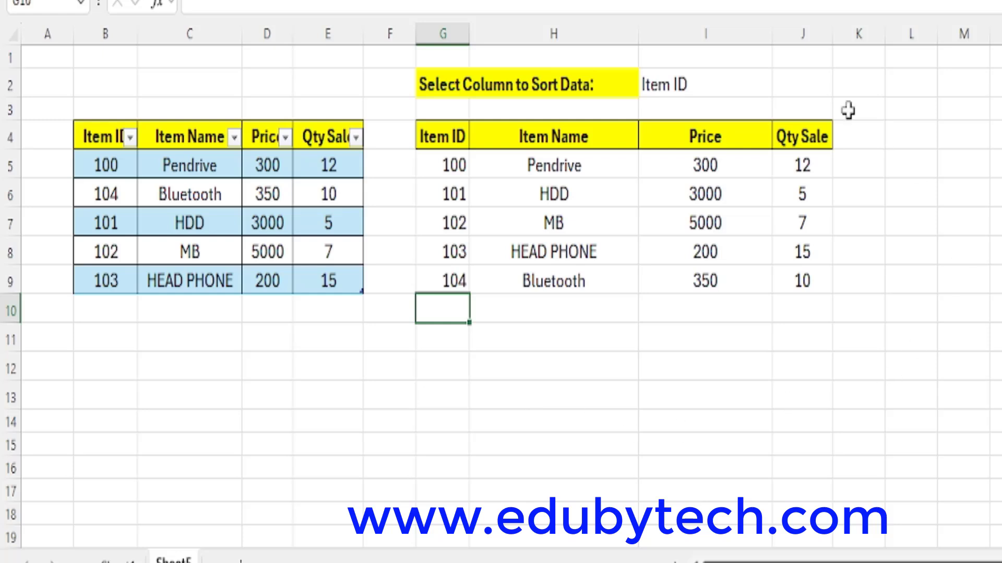